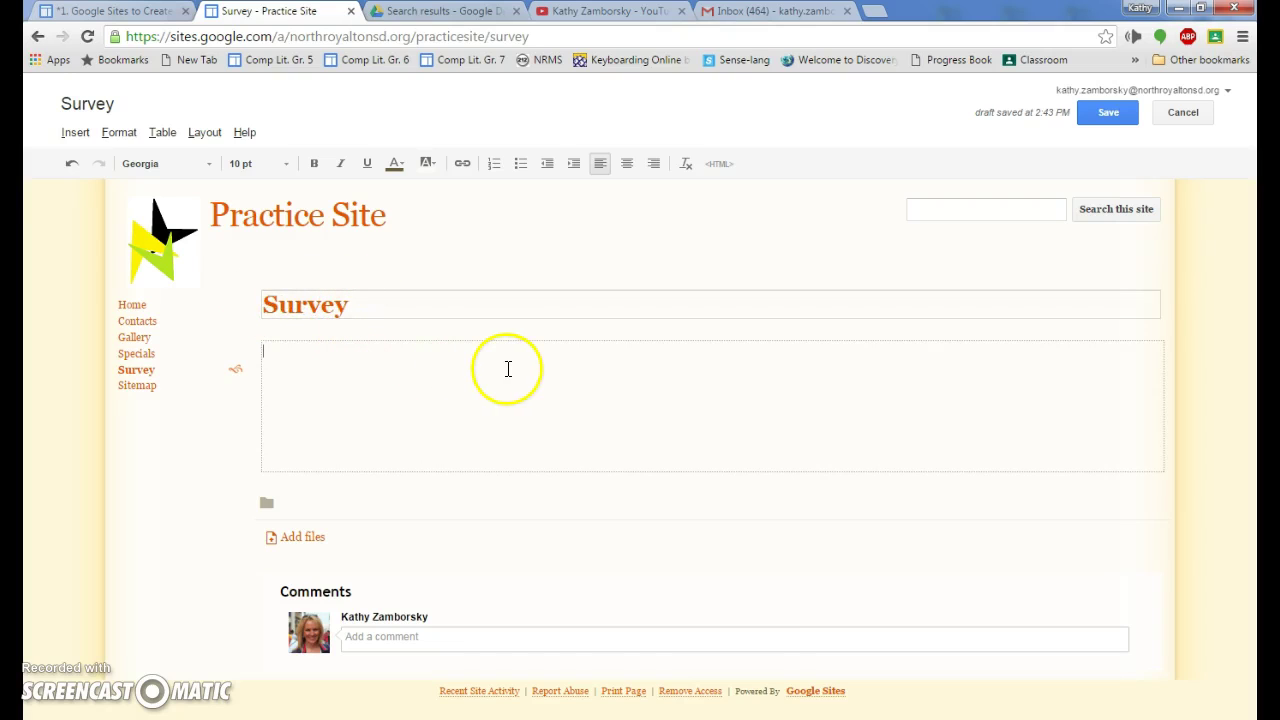
Apply the Two column (simple) layout to the Survey page.
{"action": "left_click", "coordinate": [207, 134]}
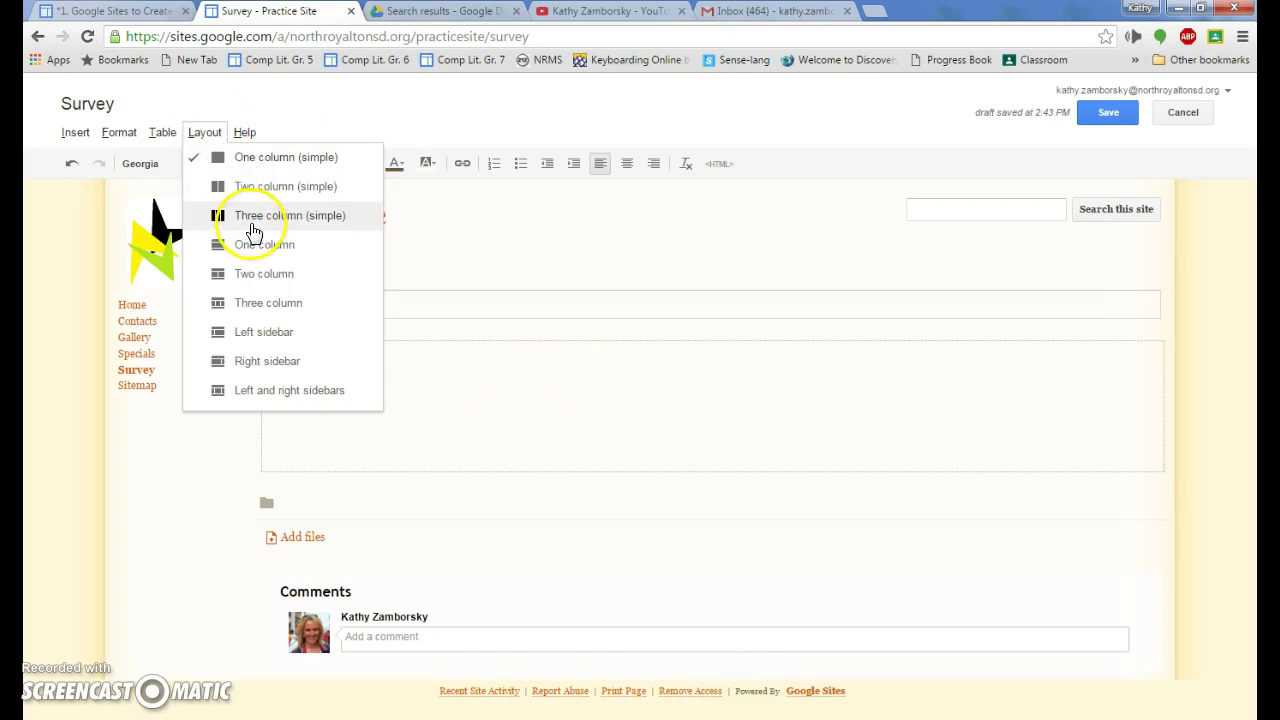
{"action": "left_click", "coordinate": [270, 197]}
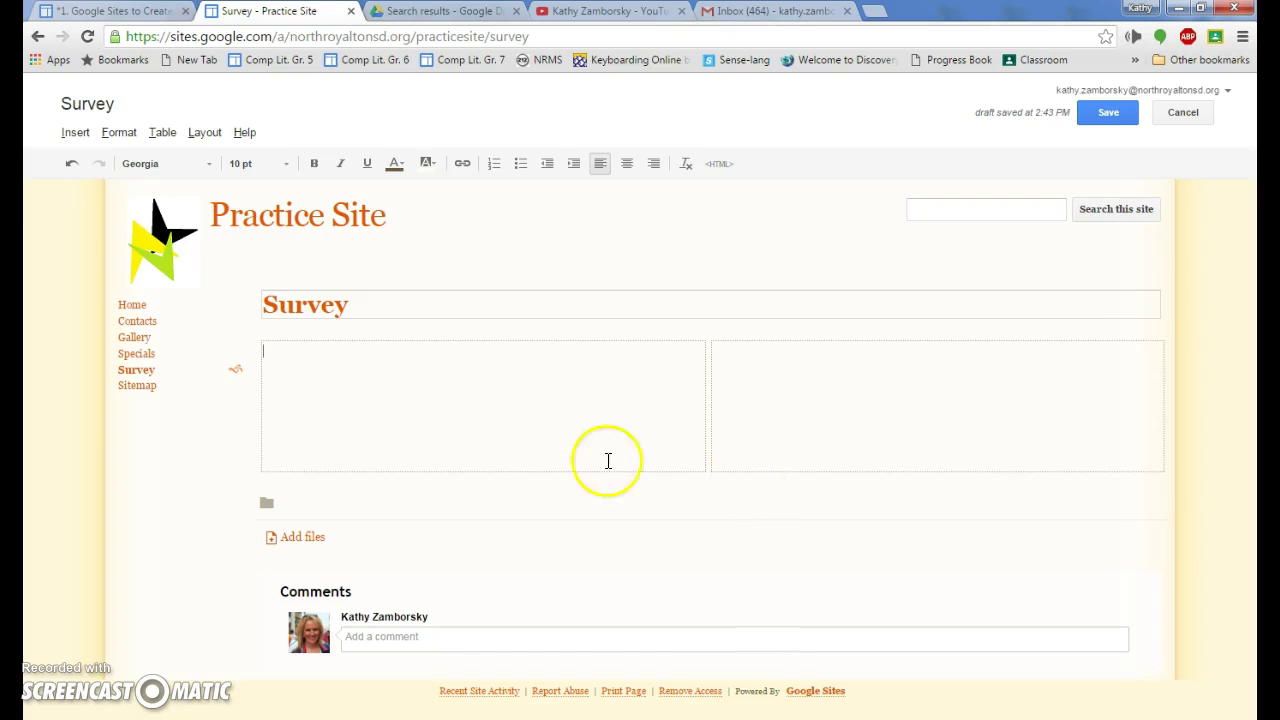
Set the left-column text size to 12 pt, then switch to the Drive search results.
{"action": "left_click", "coordinate": [285, 164]}
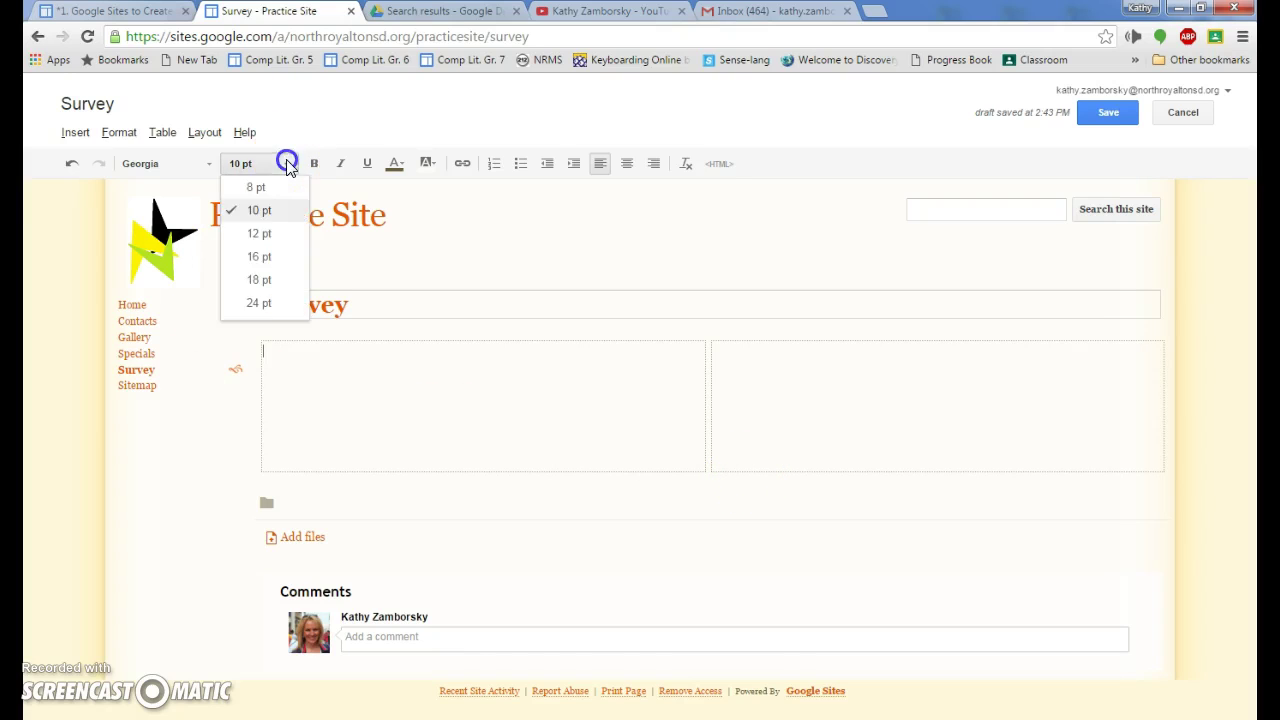
{"action": "left_click", "coordinate": [279, 237]}
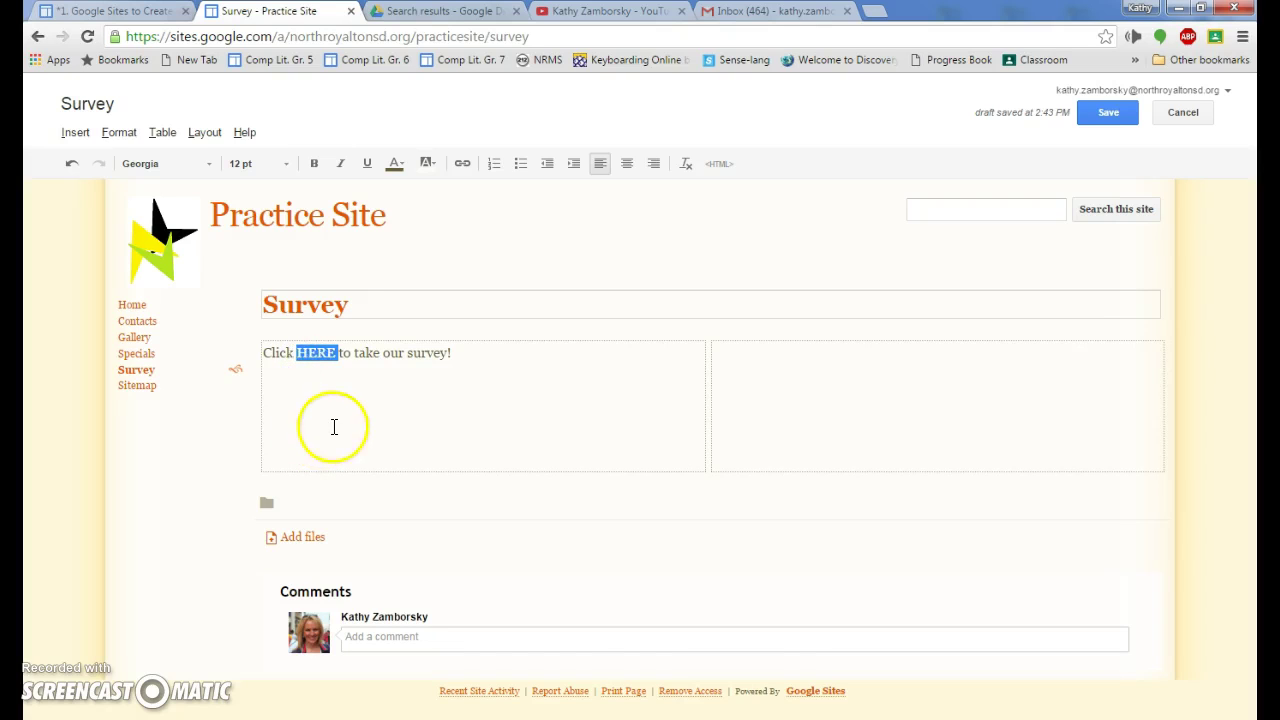
{"action": "left_click", "coordinate": [440, 11]}
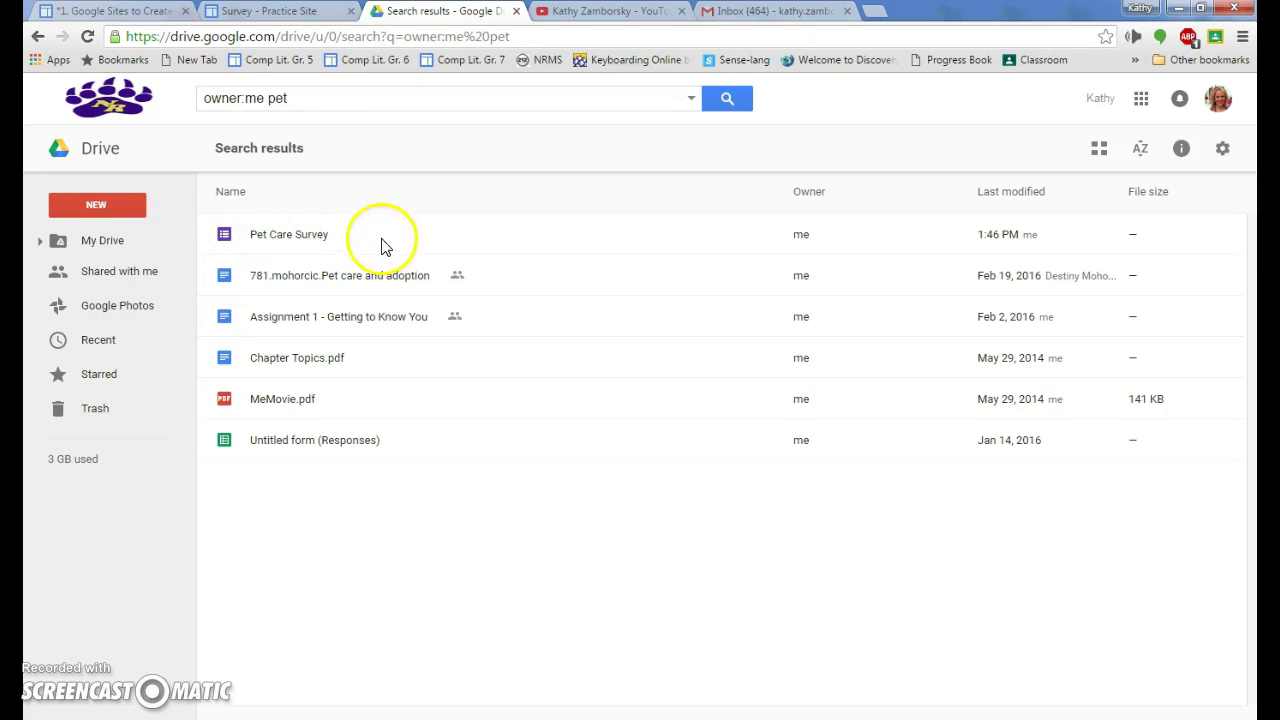
Open the Pet Care Survey form from the Drive search results.
{"action": "double_click", "coordinate": [322, 240]}
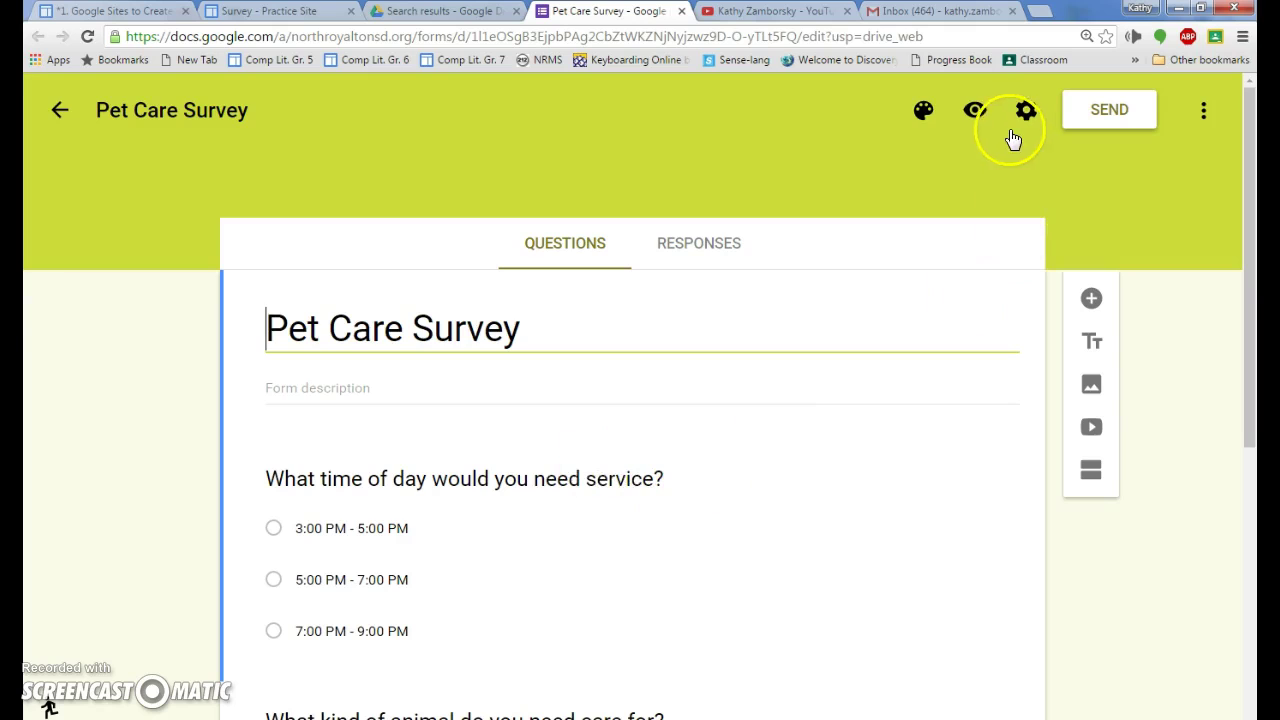
Copy the Pet Care Survey's shareable link from the Send options, then close them.
{"action": "left_click", "coordinate": [916, 118]}
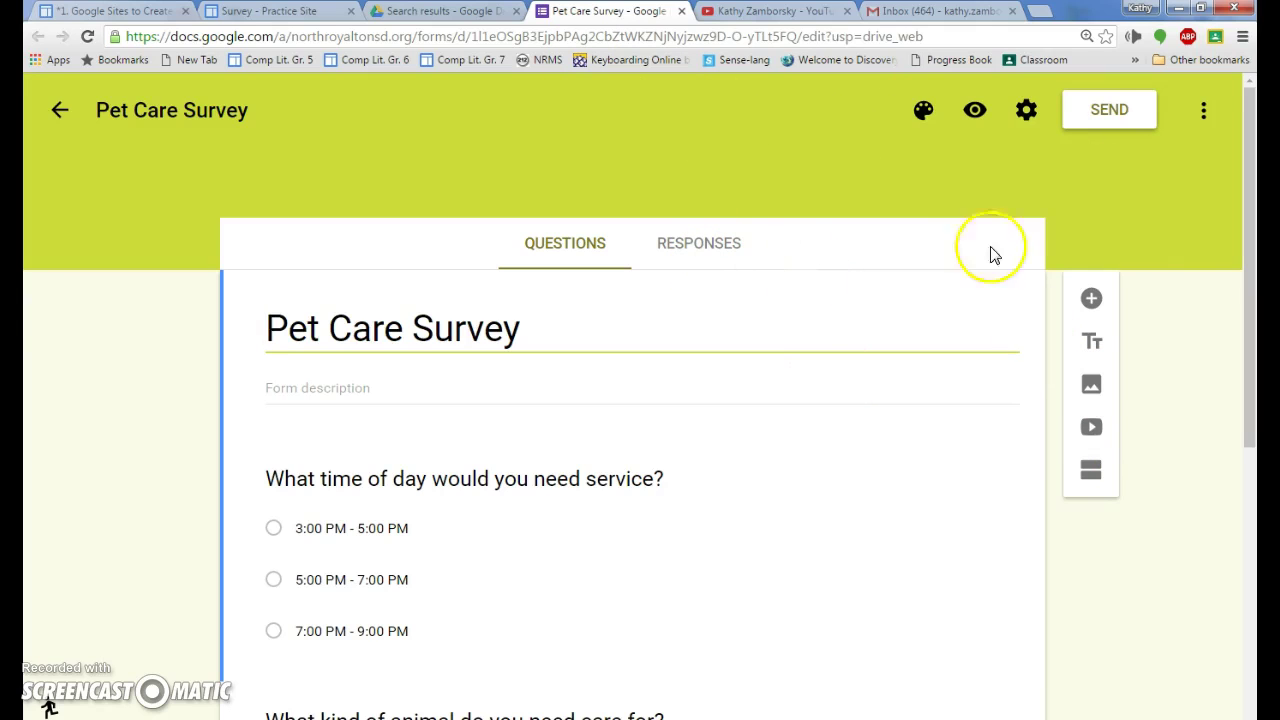
{"action": "left_click", "coordinate": [1112, 120]}
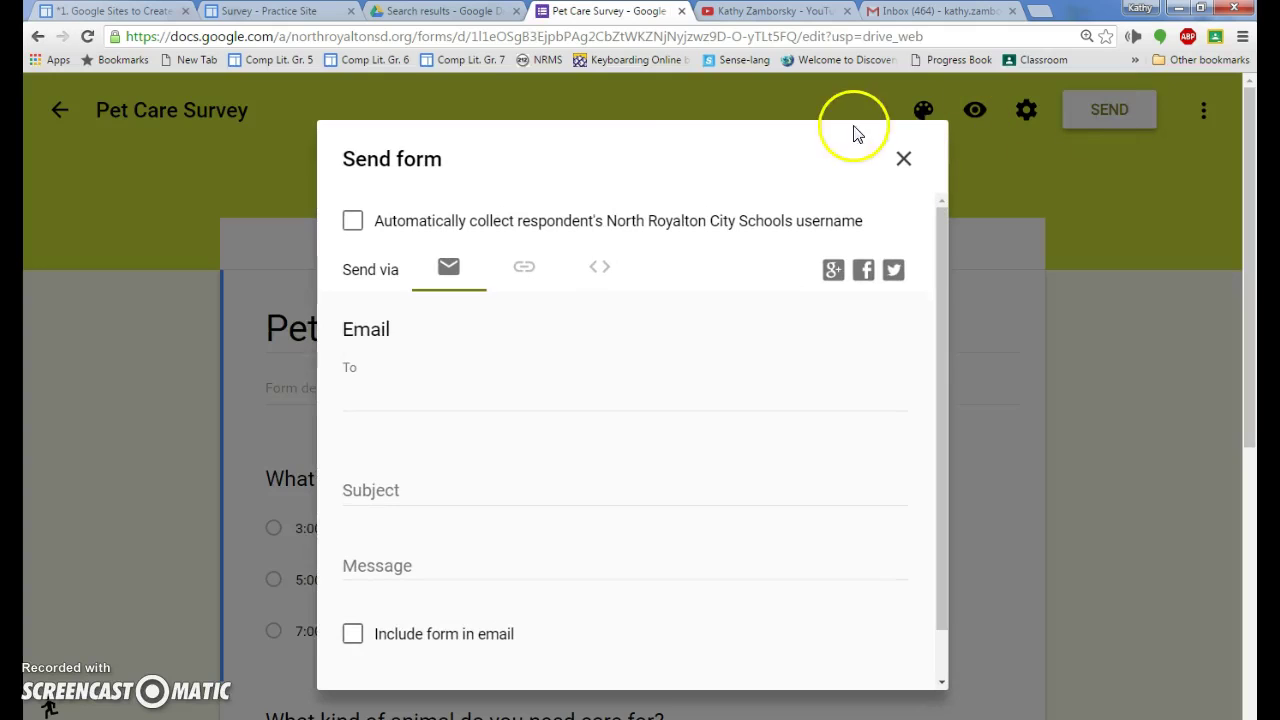
{"action": "left_click", "coordinate": [524, 268]}
{"action": "left_click", "coordinate": [651, 375]}
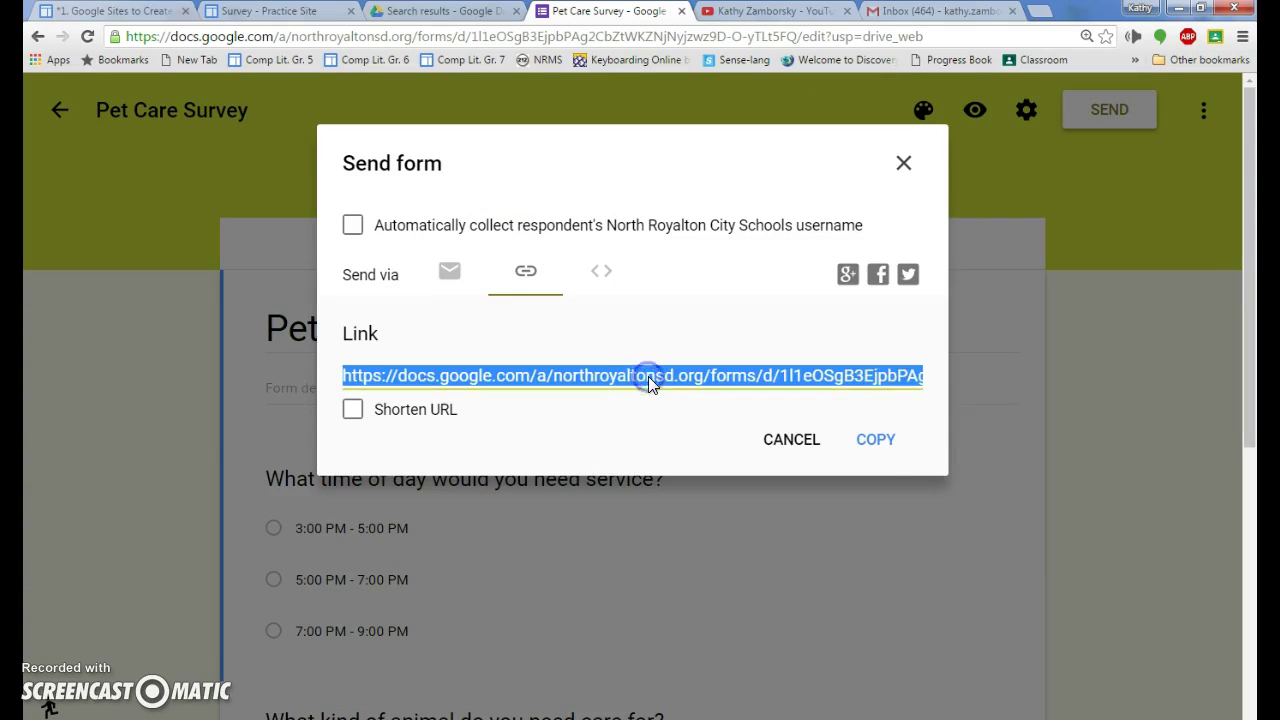
{"action": "left_click", "coordinate": [888, 443]}
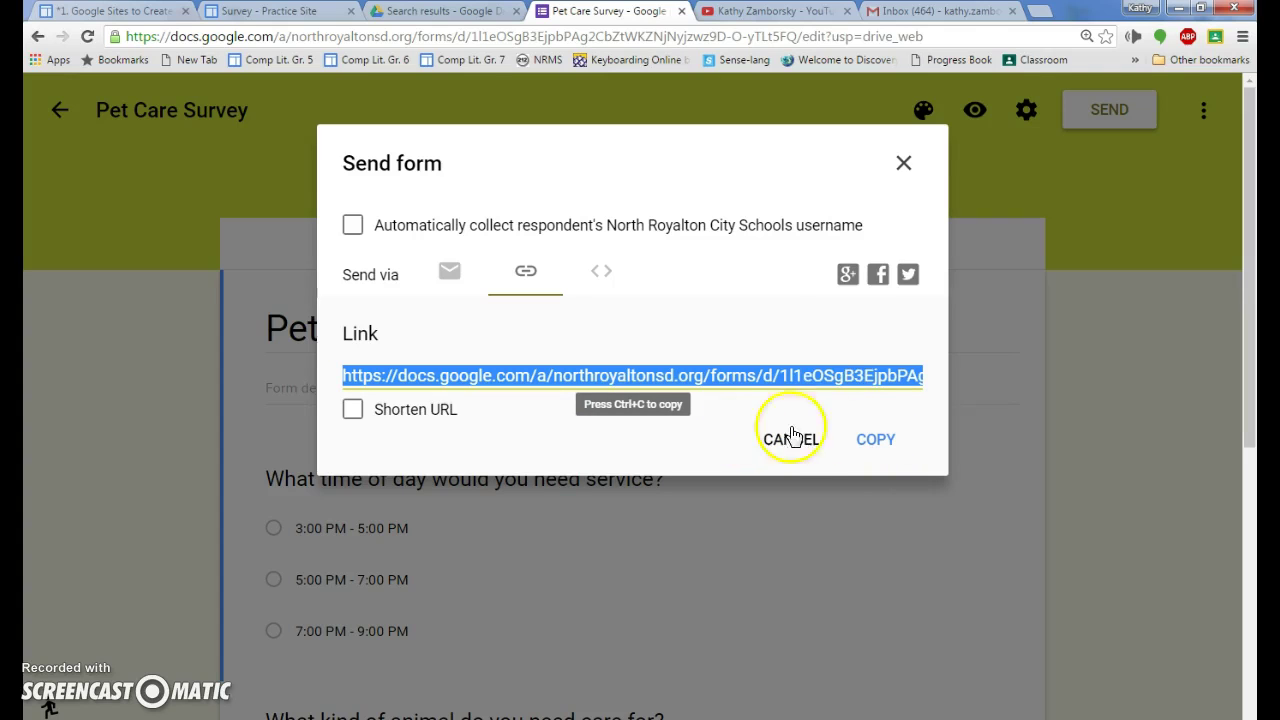
{"action": "left_click", "coordinate": [903, 163]}
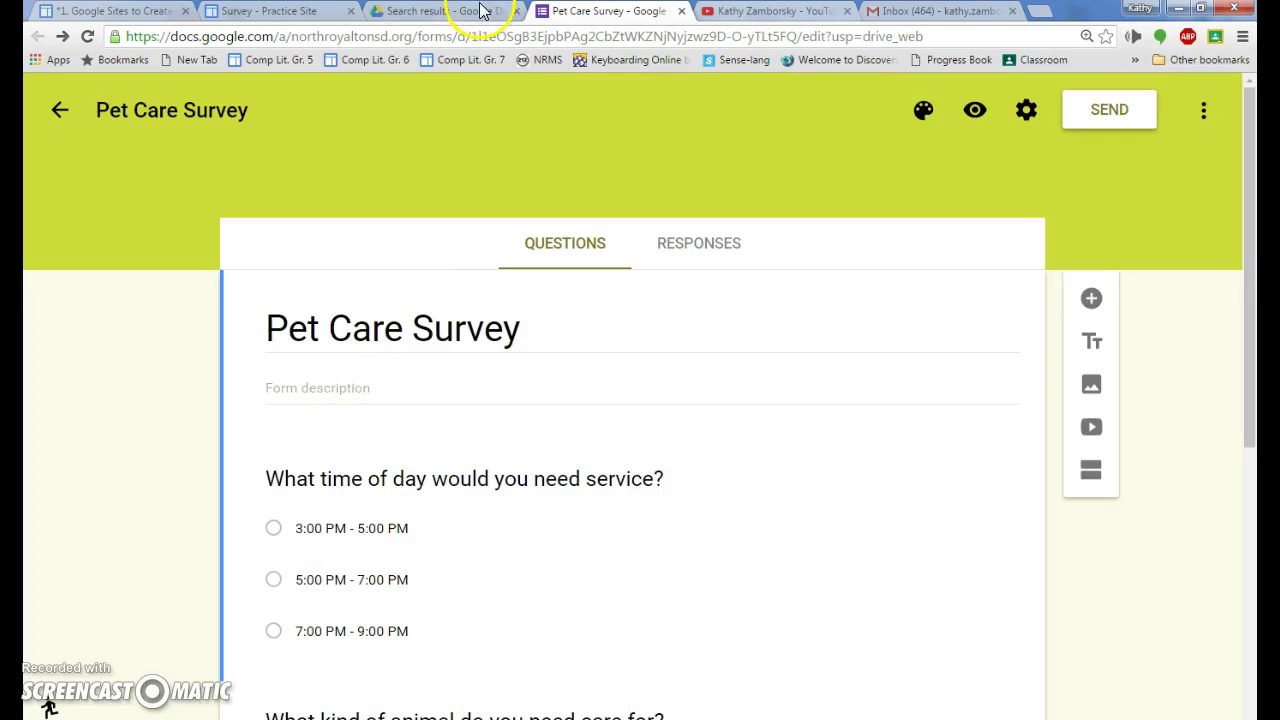
Link HERE to the pasted Pet Care Survey web address, opening in a new window.
{"action": "left_click", "coordinate": [296, 12]}
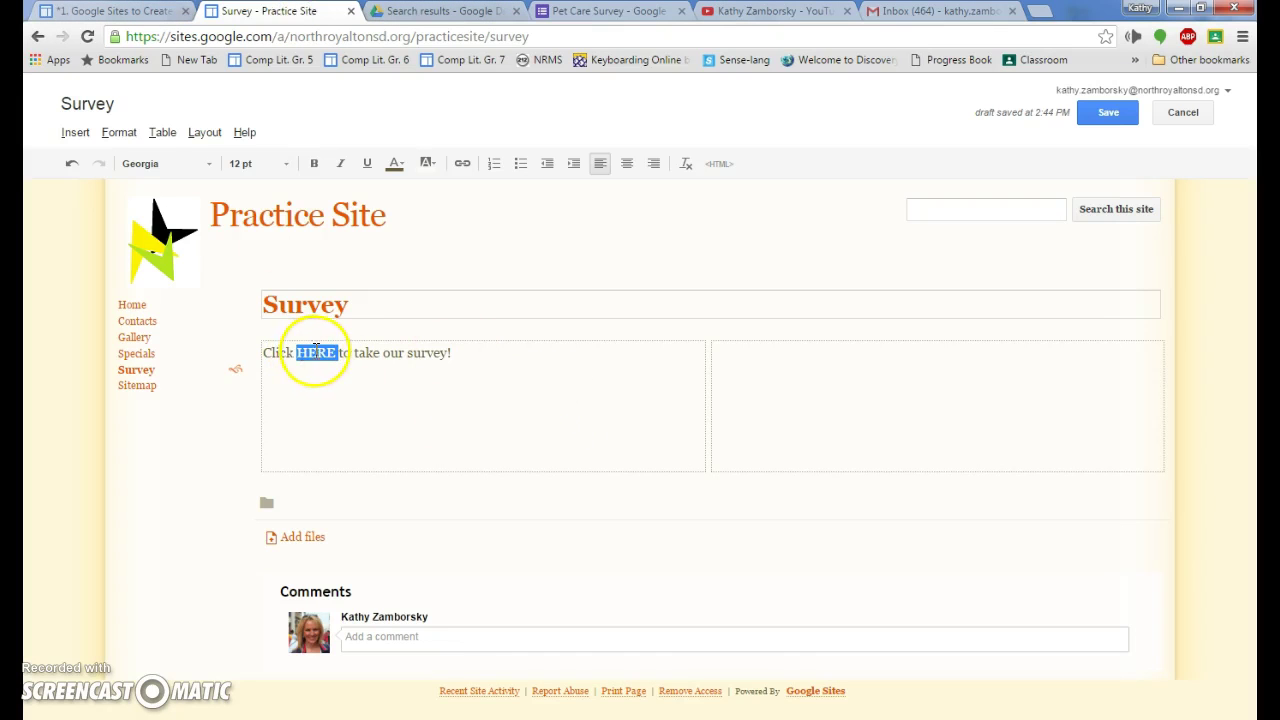
{"action": "left_click", "coordinate": [78, 133]}
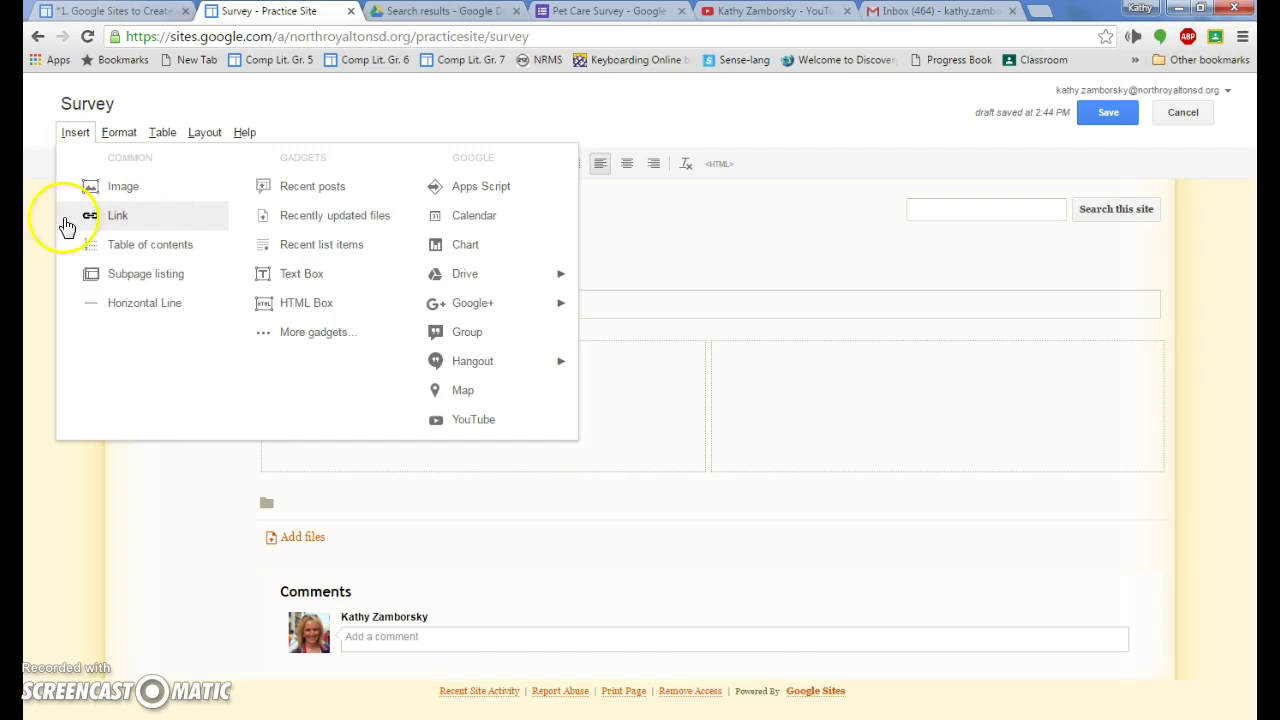
{"action": "left_click", "coordinate": [96, 216]}
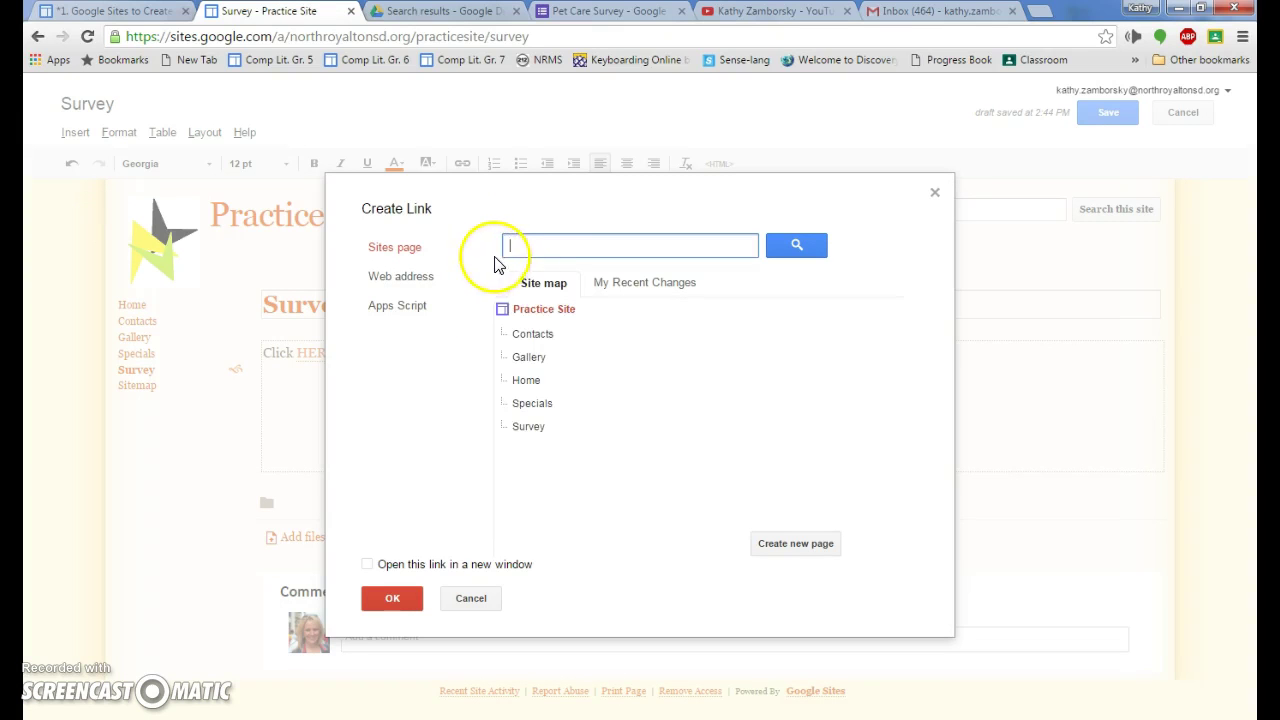
{"action": "left_click", "coordinate": [410, 277]}
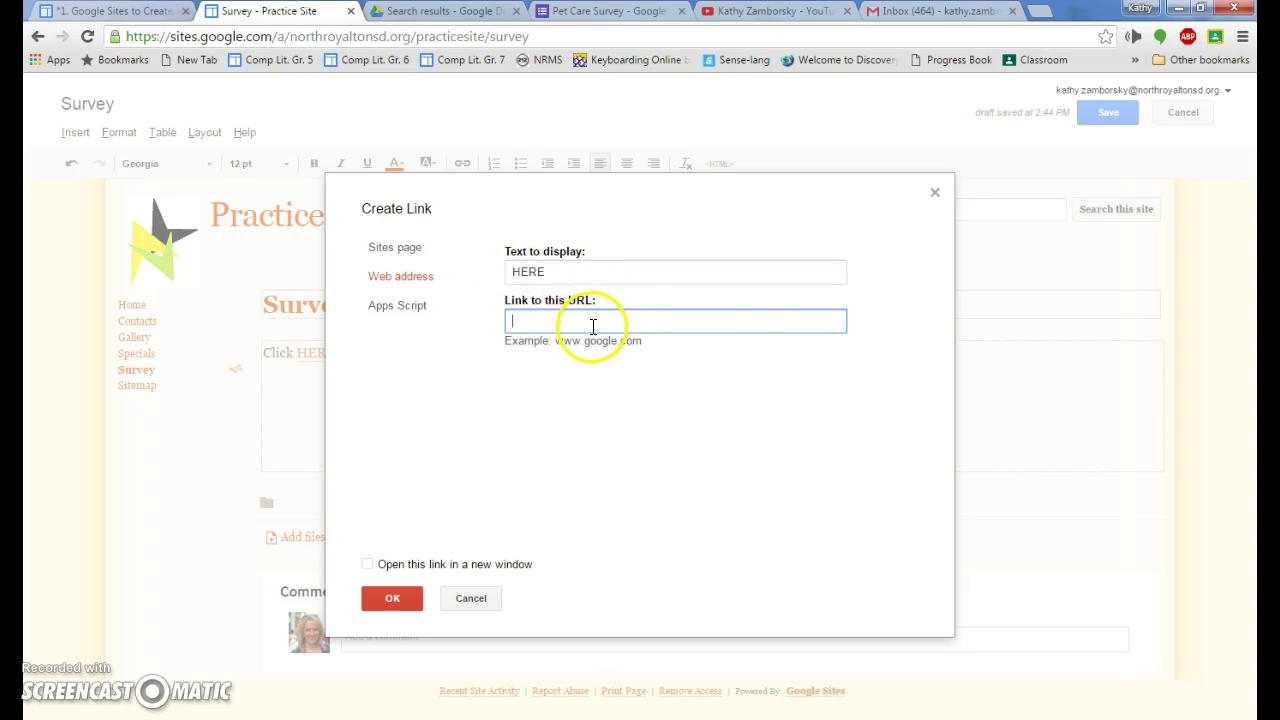
{"action": "key", "text": "ctrl+v"}
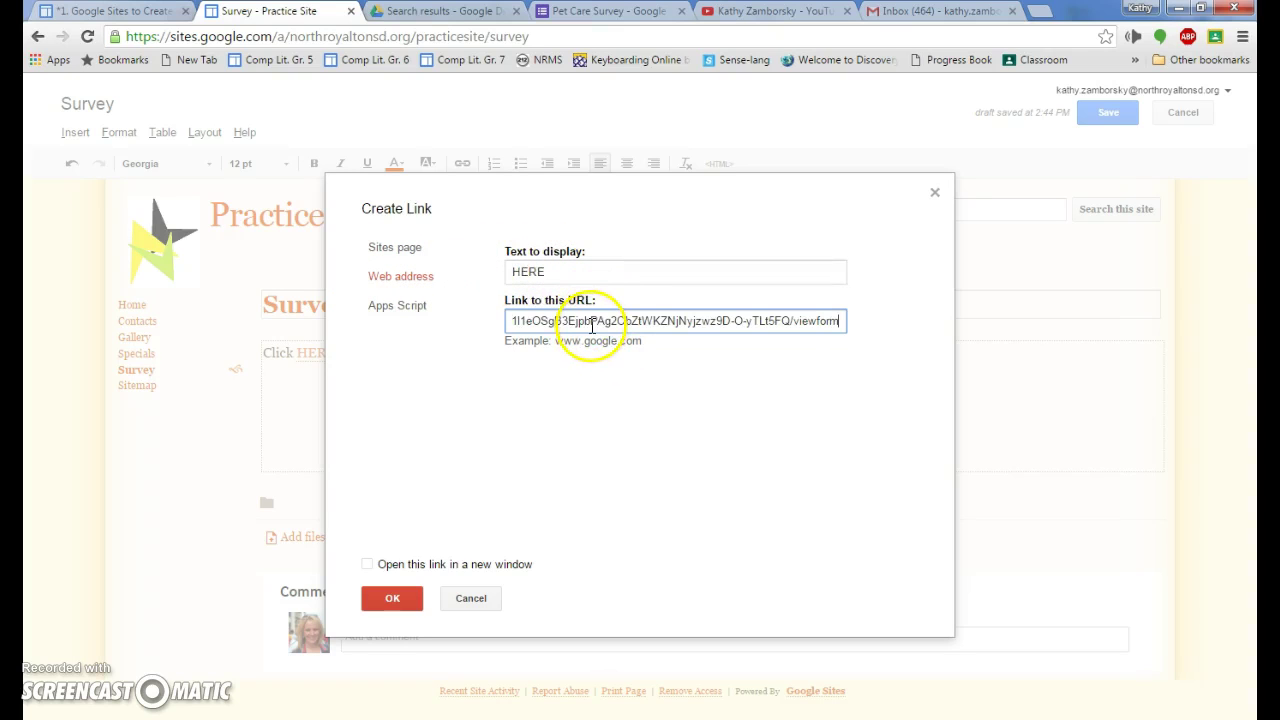
{"action": "left_click", "coordinate": [369, 566]}
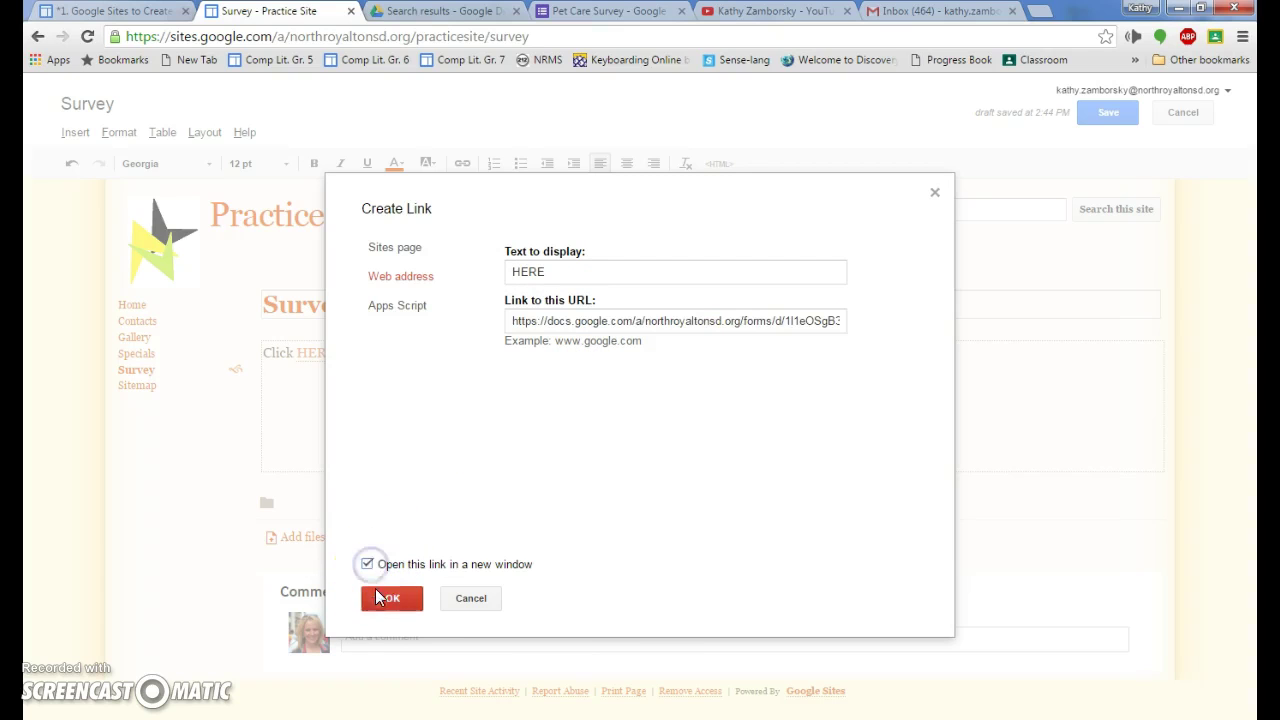
{"action": "left_click", "coordinate": [393, 598]}
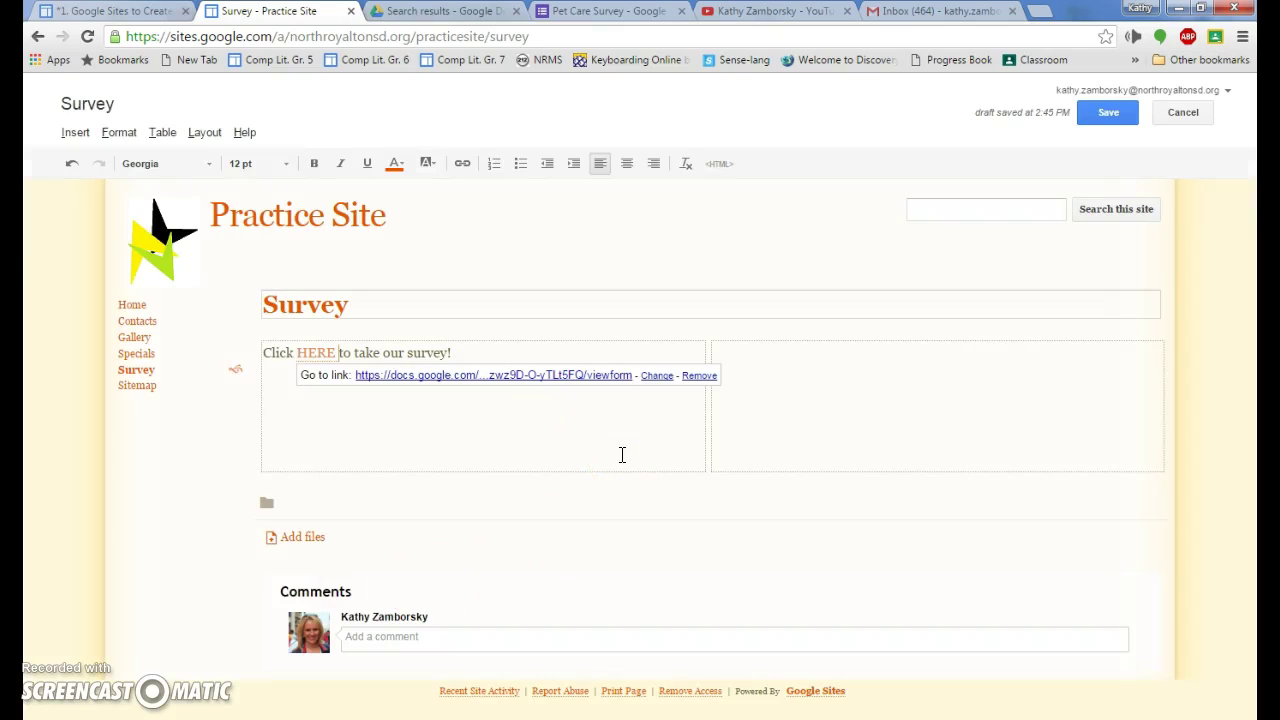
Save the Survey page, test the HERE link, and close the survey tab.
{"action": "left_click", "coordinate": [1107, 112]}
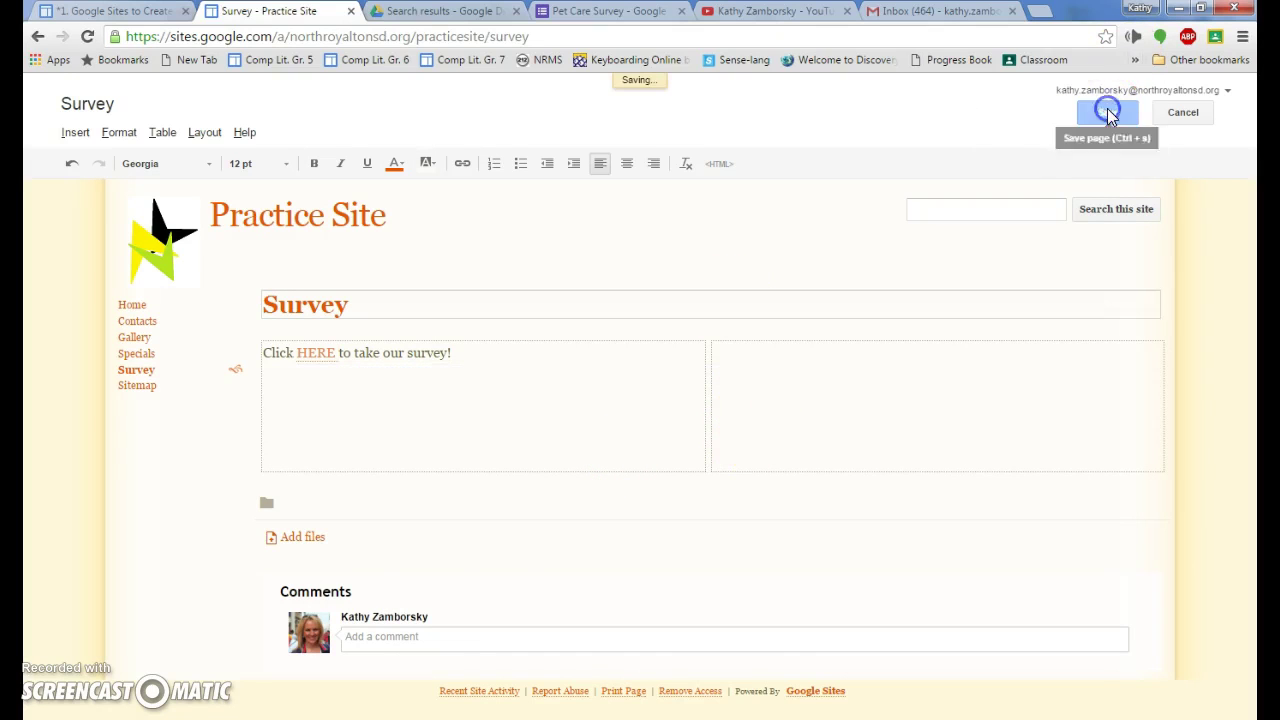
{"action": "left_click", "coordinate": [316, 354]}
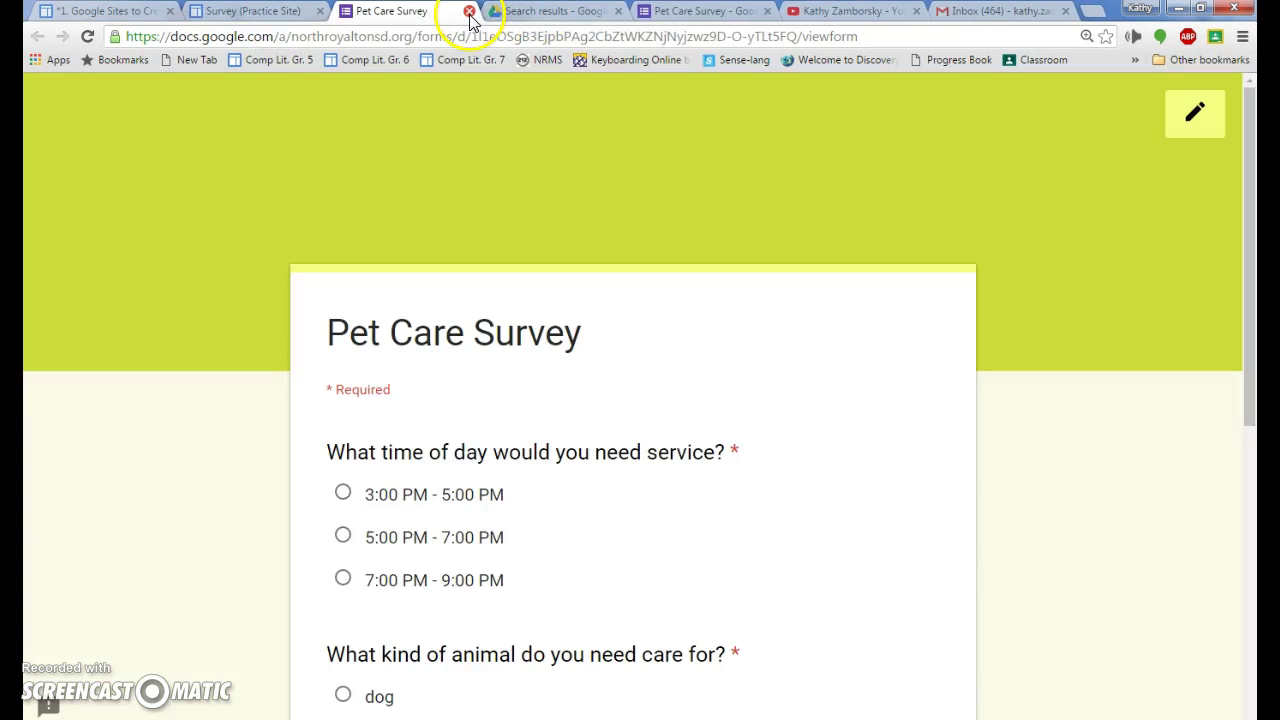
{"action": "left_click", "coordinate": [469, 12]}
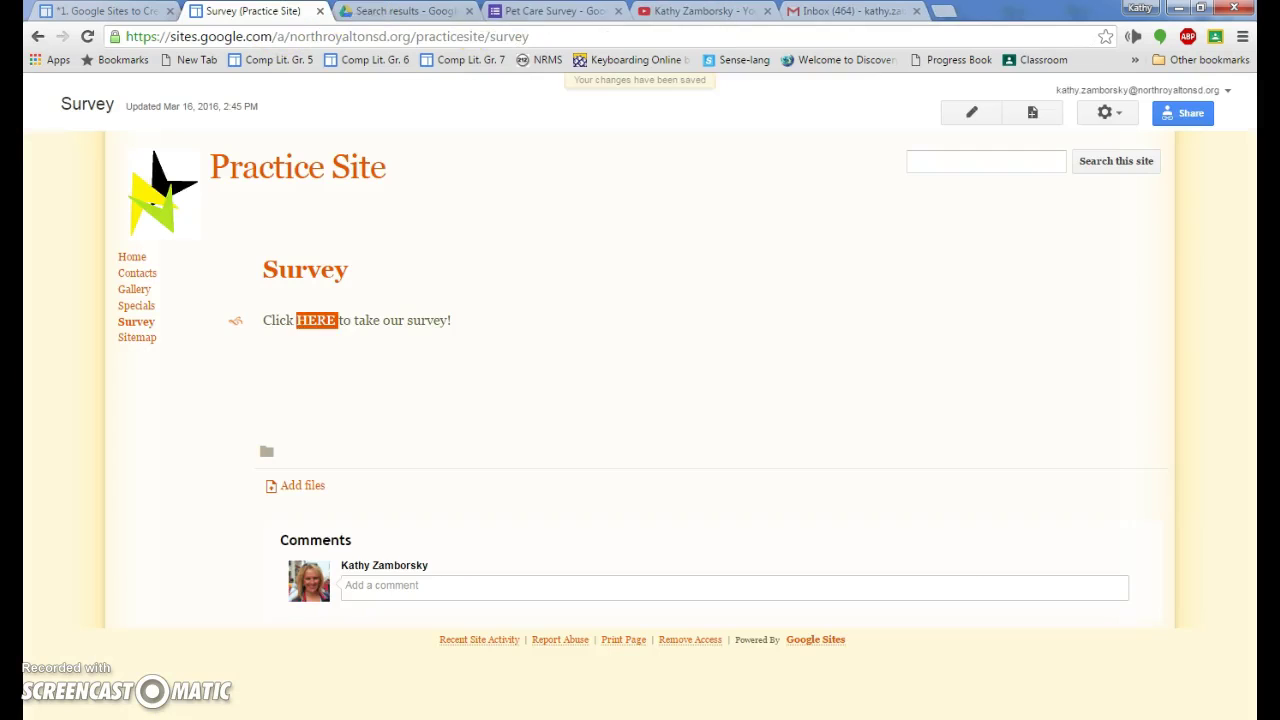
Reopen the Survey page and select the Pet Care Survey form to embed in the right column.
{"action": "left_click", "coordinate": [972, 112]}
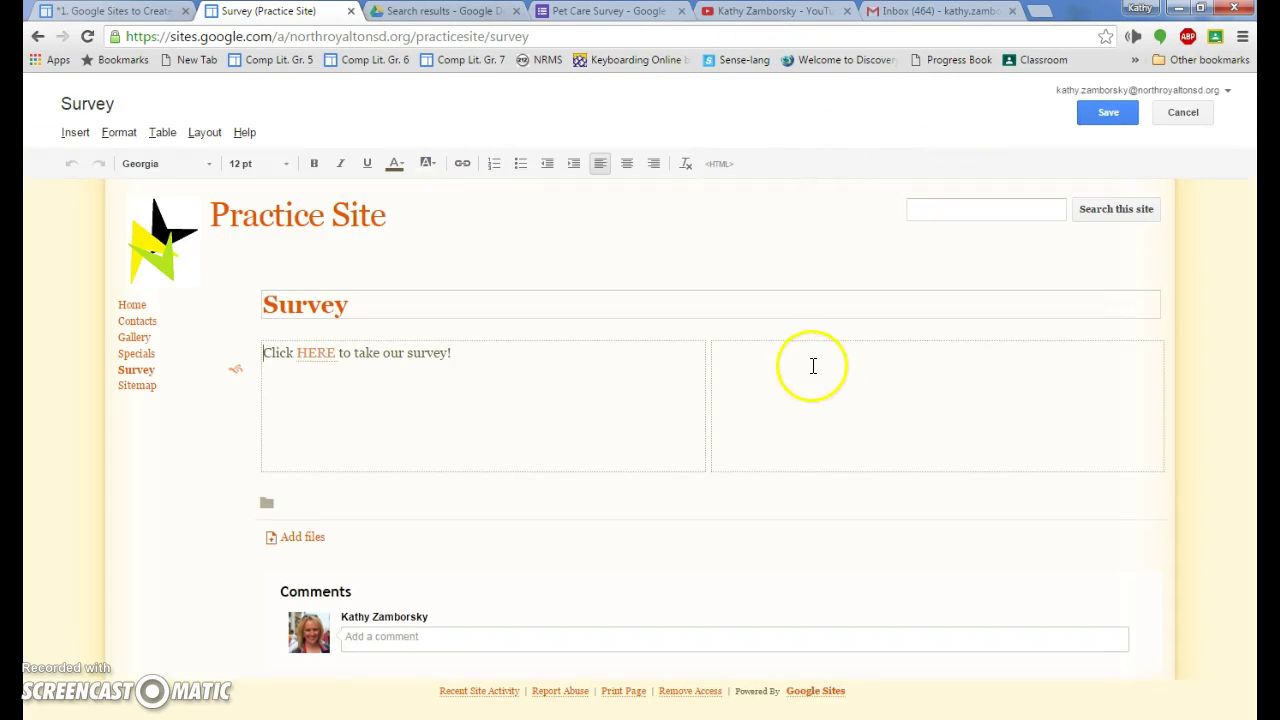
{"action": "left_click", "coordinate": [811, 365]}
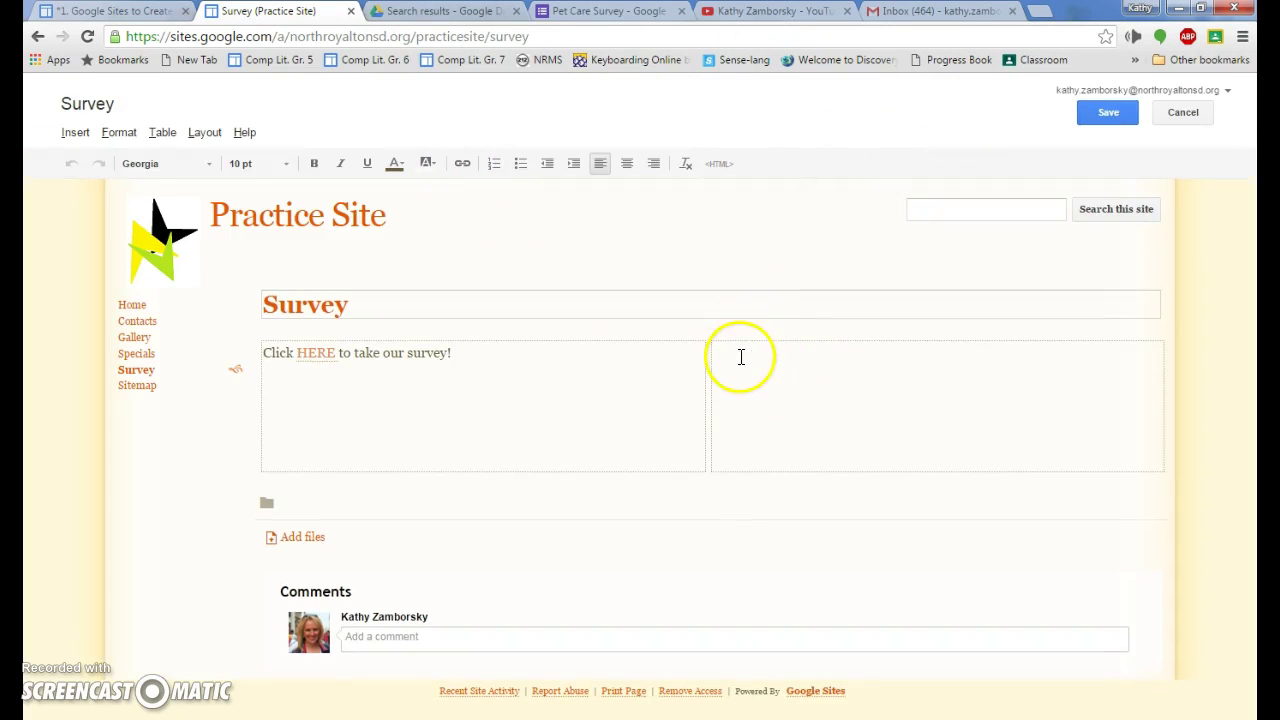
{"action": "left_click", "coordinate": [75, 132]}
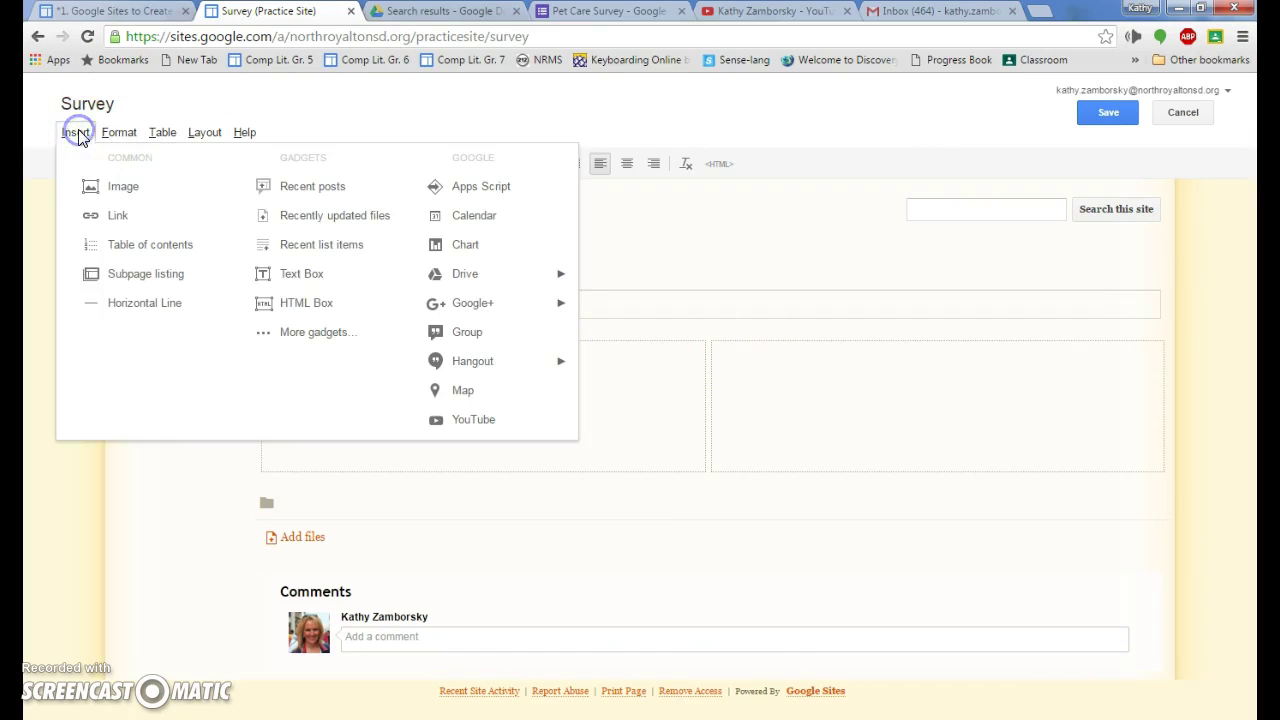
{"action": "mouse_move", "coordinate": [498, 284]}
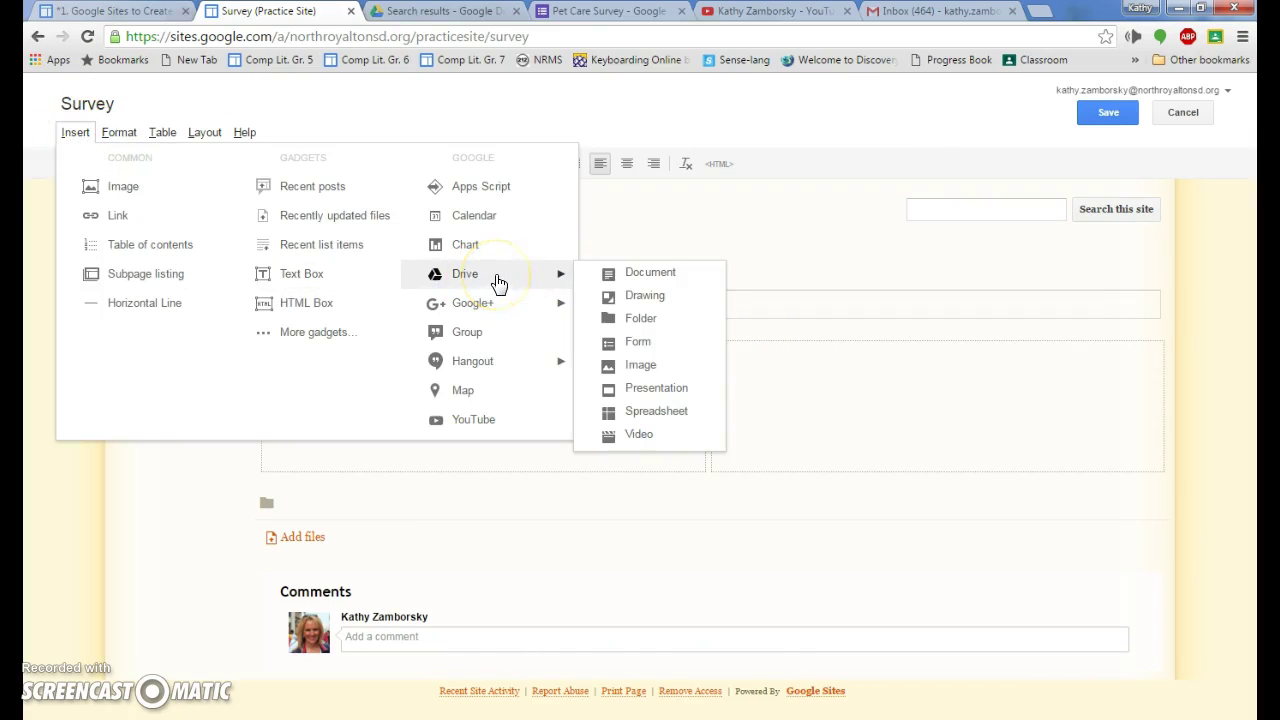
{"action": "left_click", "coordinate": [638, 346]}
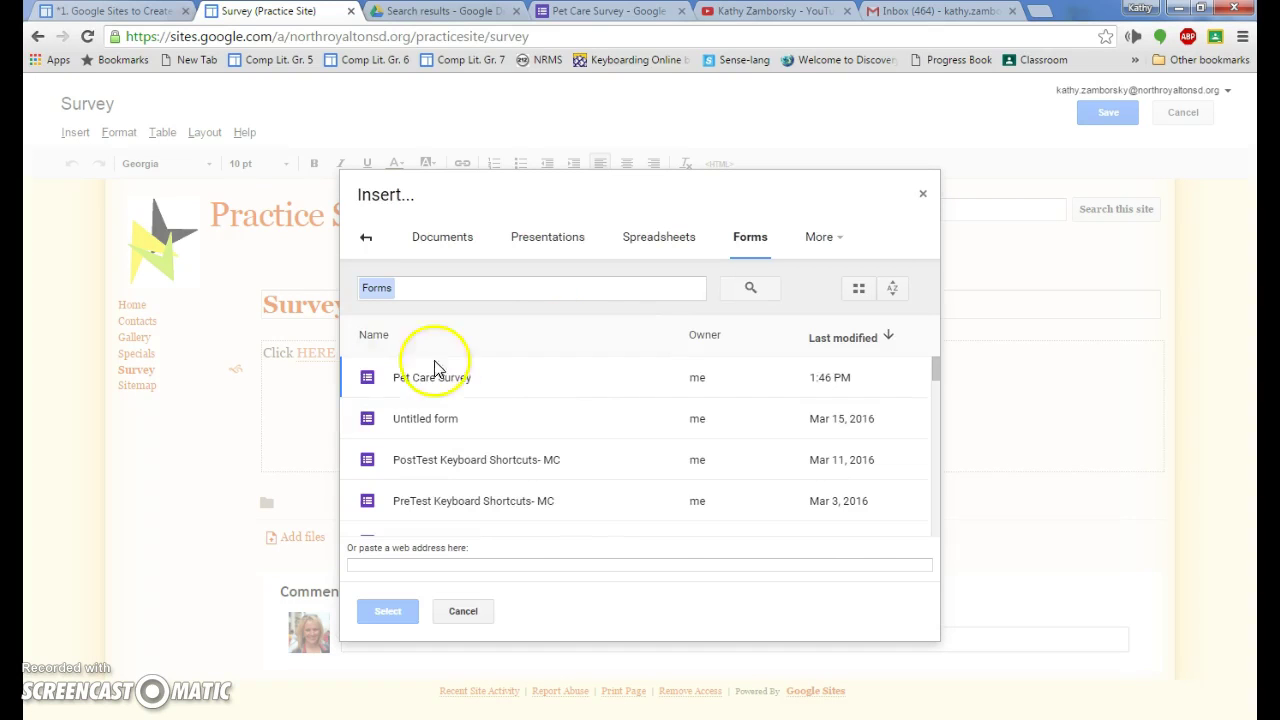
{"action": "left_click", "coordinate": [427, 380]}
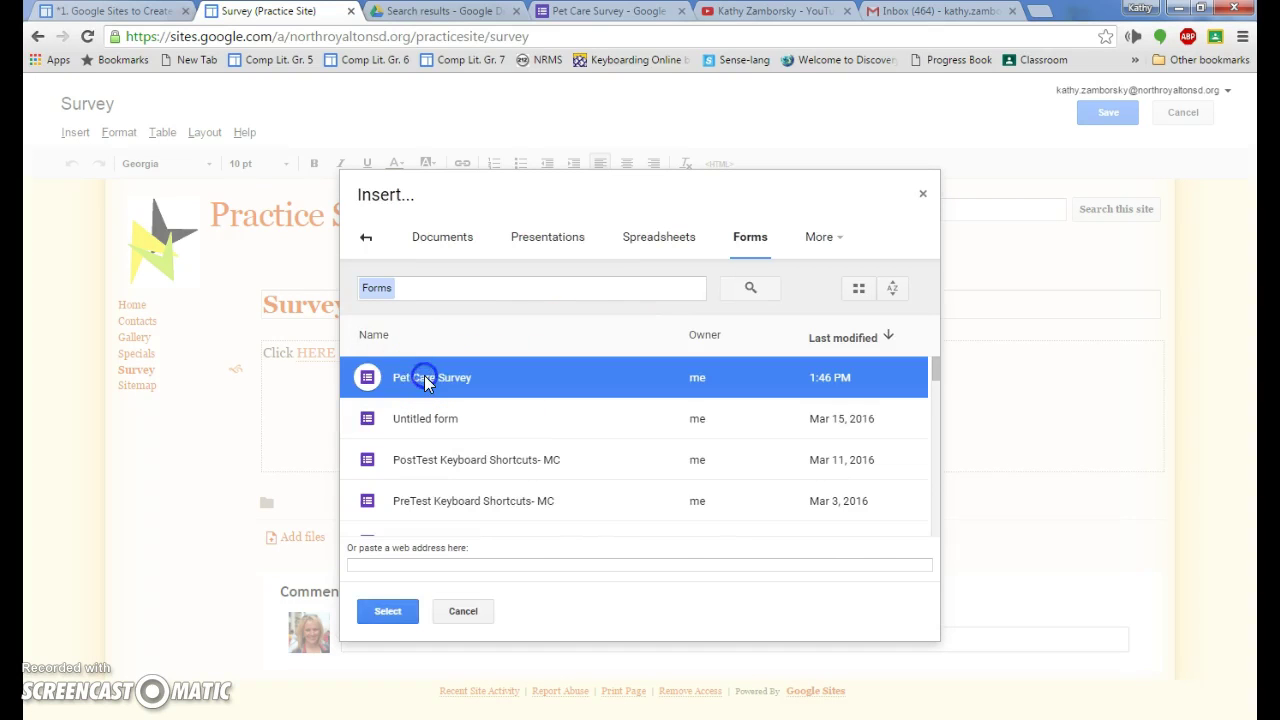
{"action": "left_click", "coordinate": [388, 611]}
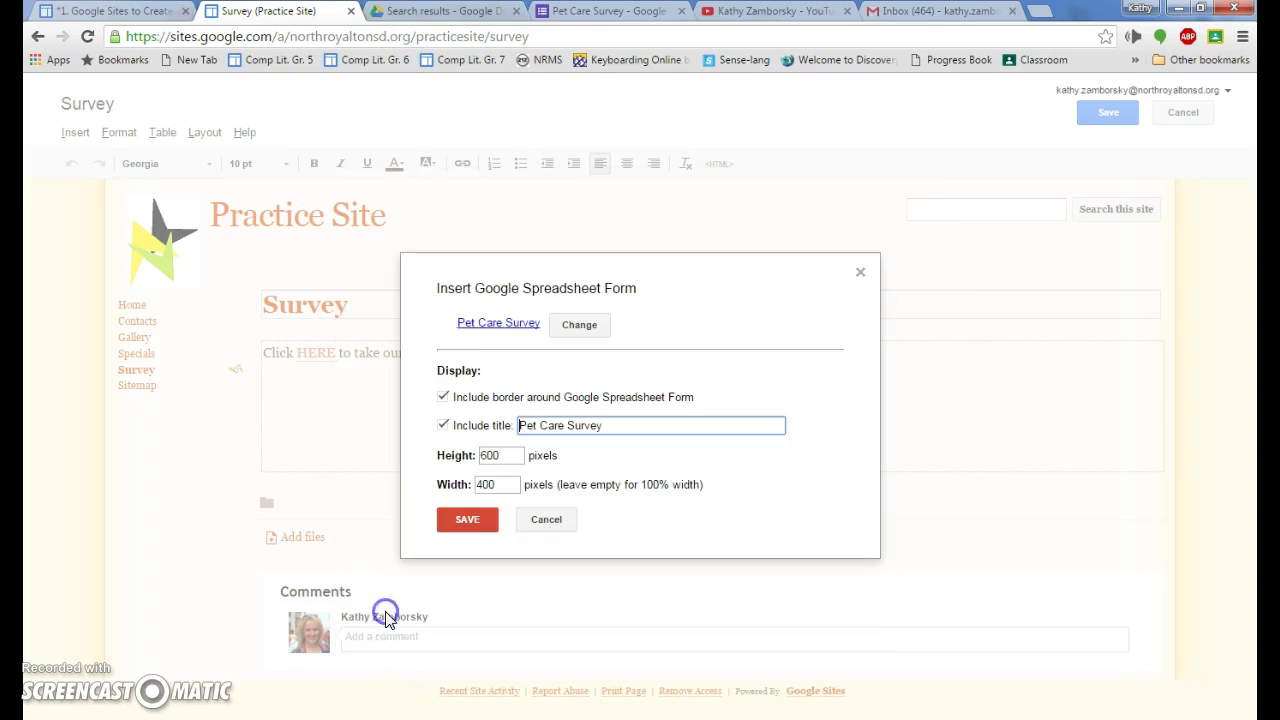
Insert the form with its default display settings, save the page, and try the embedded survey.
{"action": "left_click", "coordinate": [467, 521]}
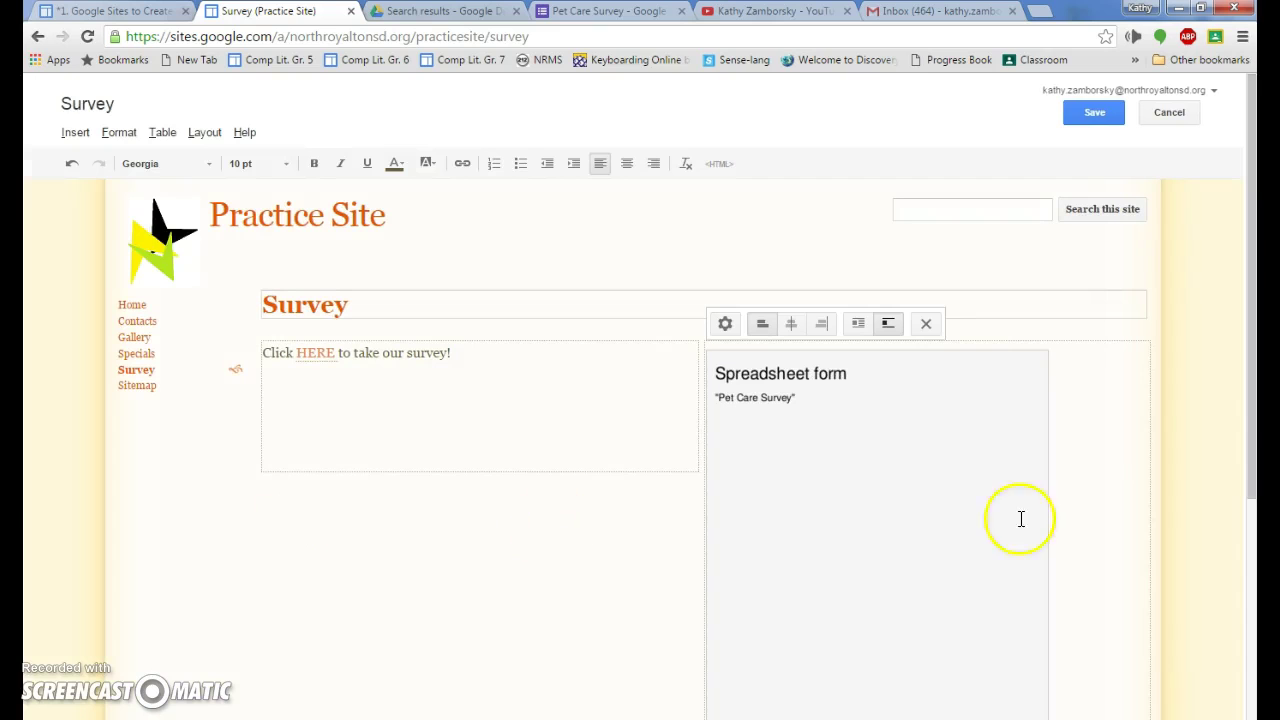
{"action": "left_click", "coordinate": [1097, 114]}
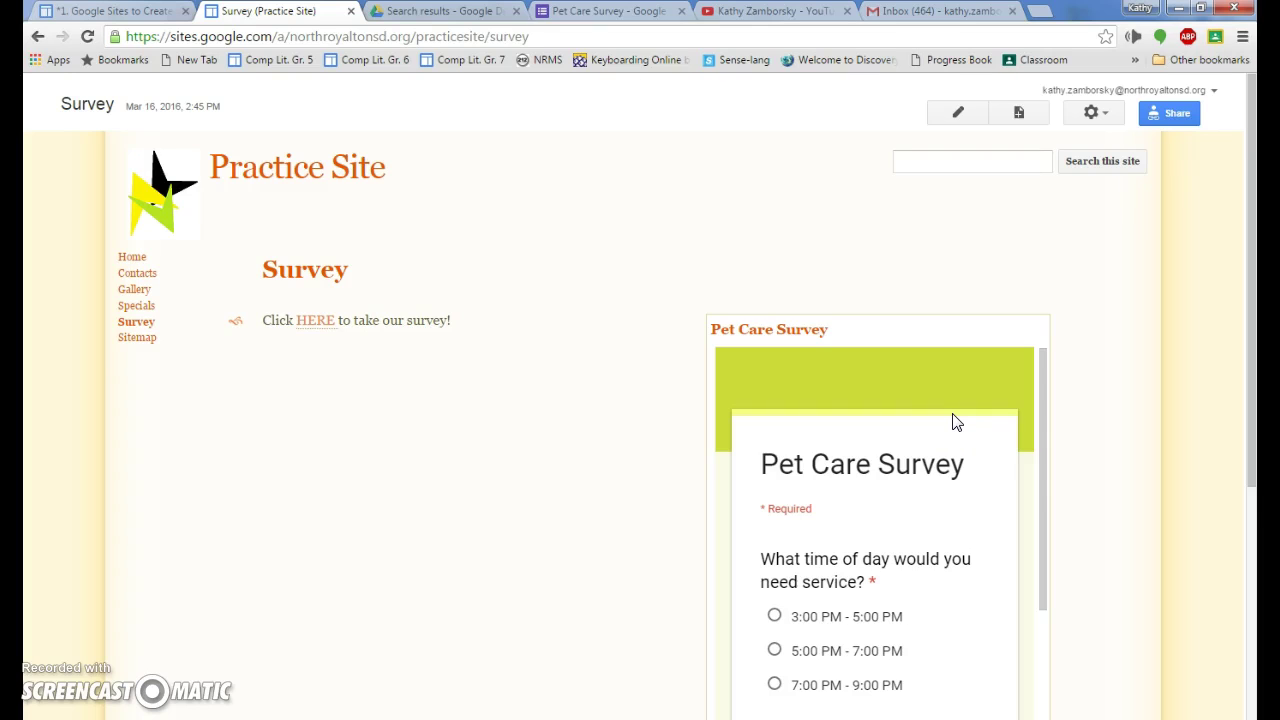
{"action": "left_click", "coordinate": [774, 616]}
{"action": "scroll", "coordinate": [896, 591], "scroll_direction": "down", "scroll_amount": 2}
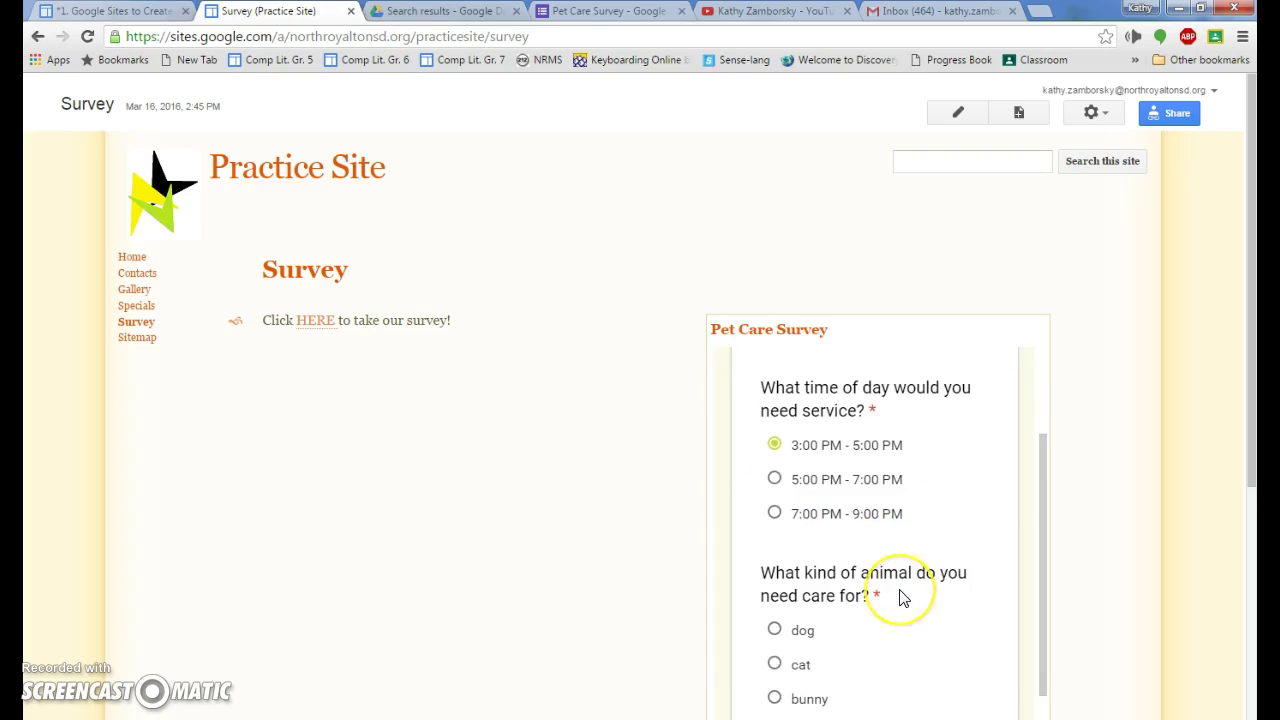
{"action": "scroll", "coordinate": [903, 597], "scroll_direction": "up", "scroll_amount": 2}
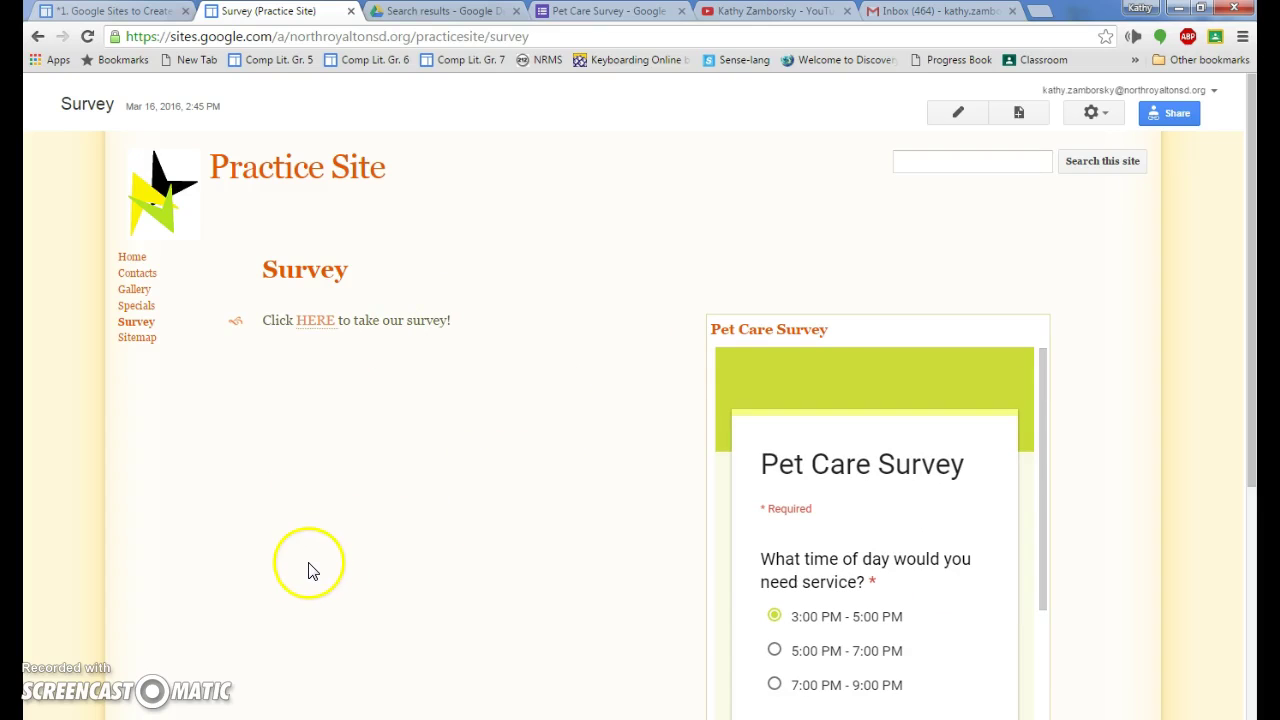
{"action": "left_click", "coordinate": [446, 519]}
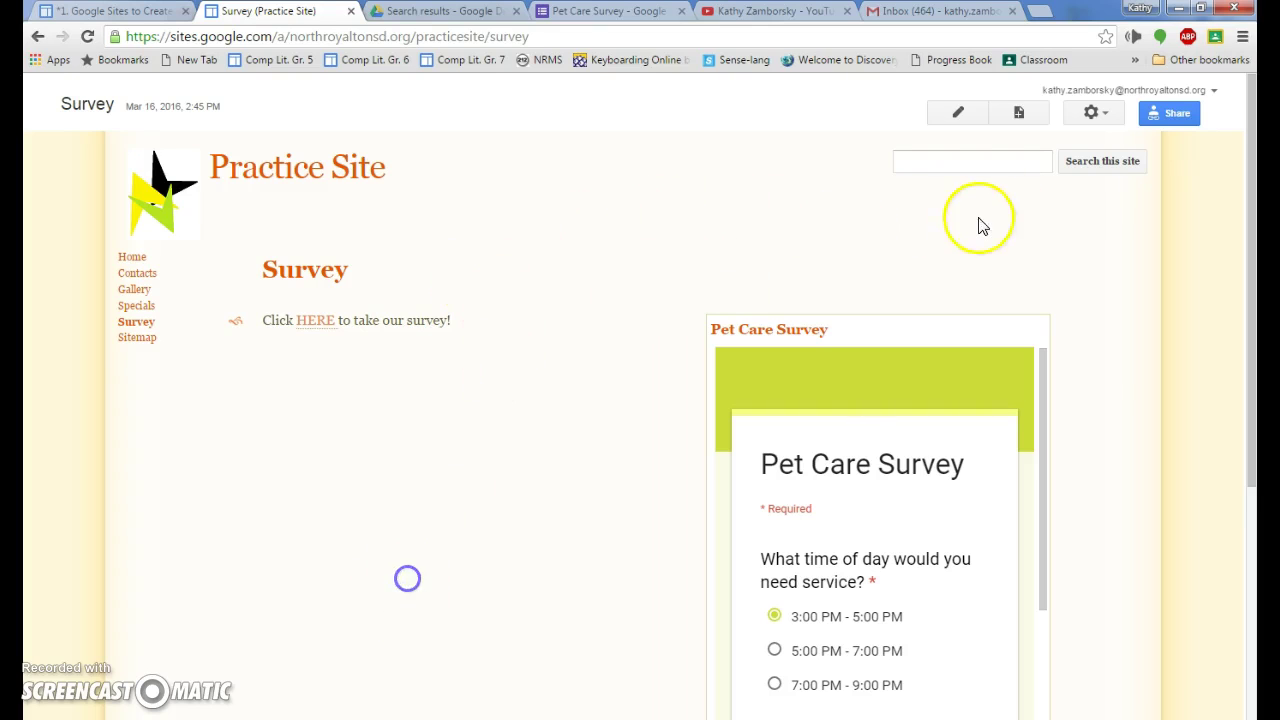
{"action": "left_click", "coordinate": [1018, 112]}
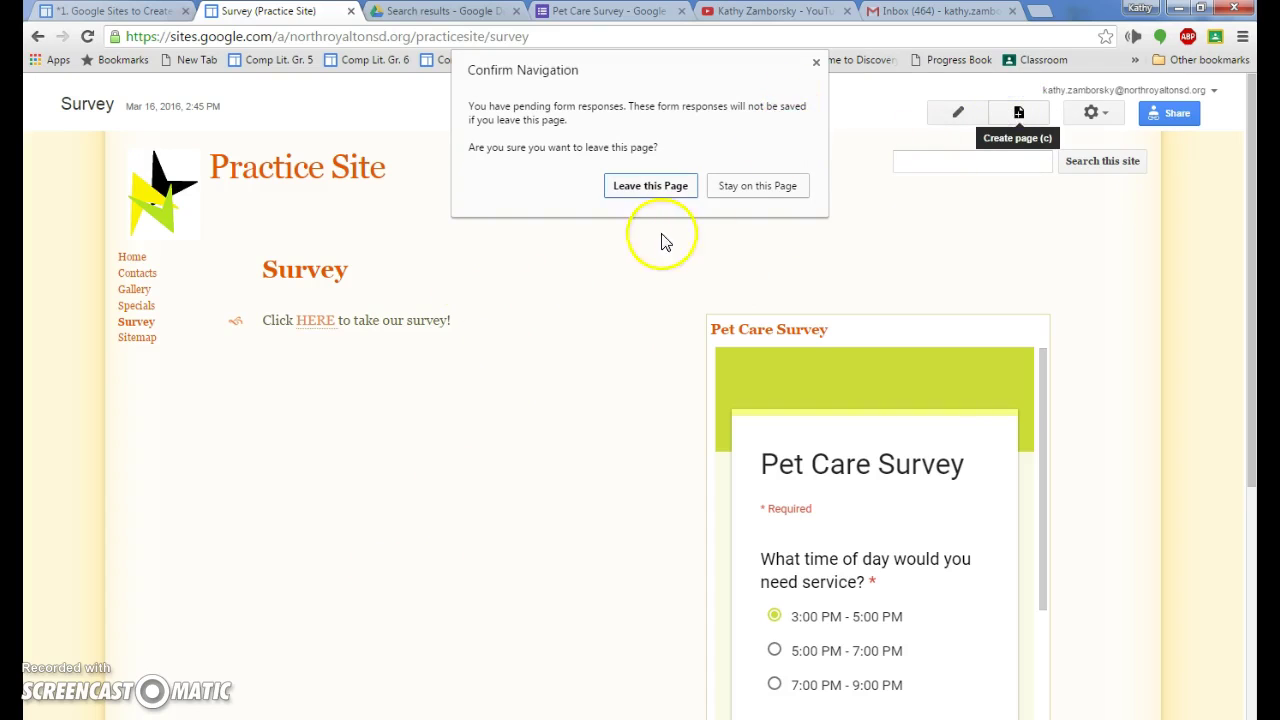
{"action": "left_click", "coordinate": [752, 186]}
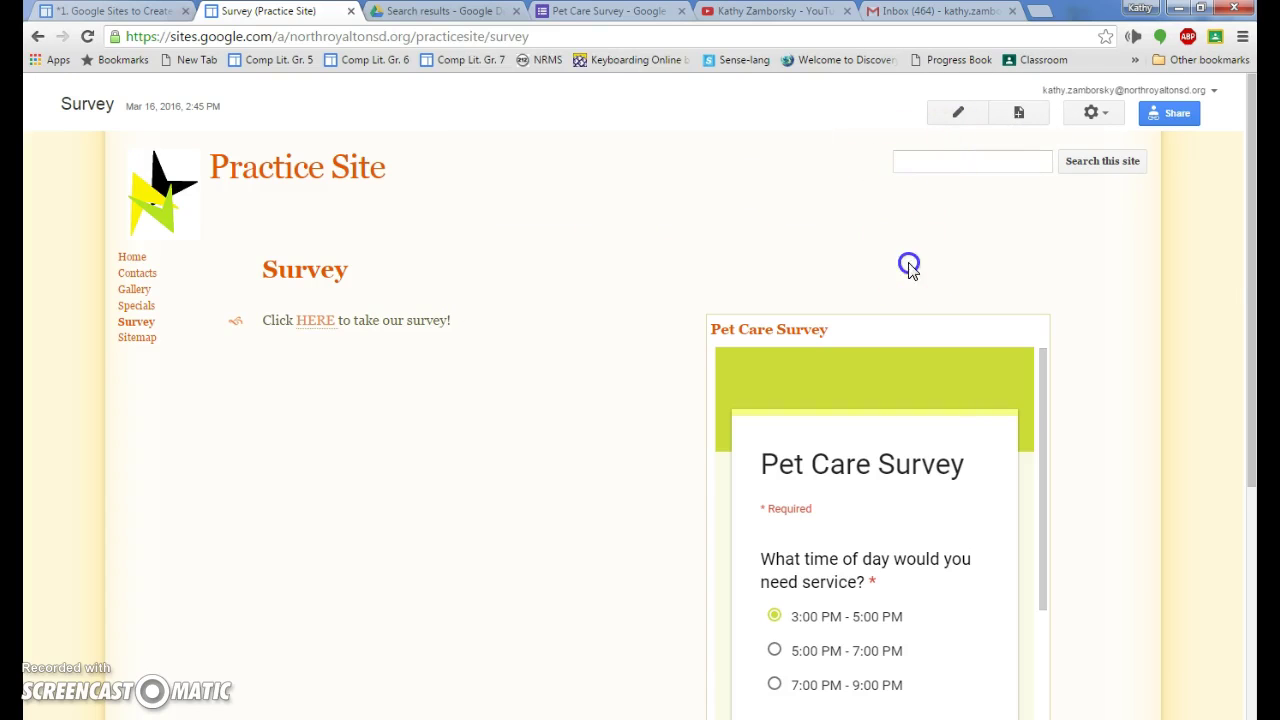
{"action": "left_click", "coordinate": [959, 113]}
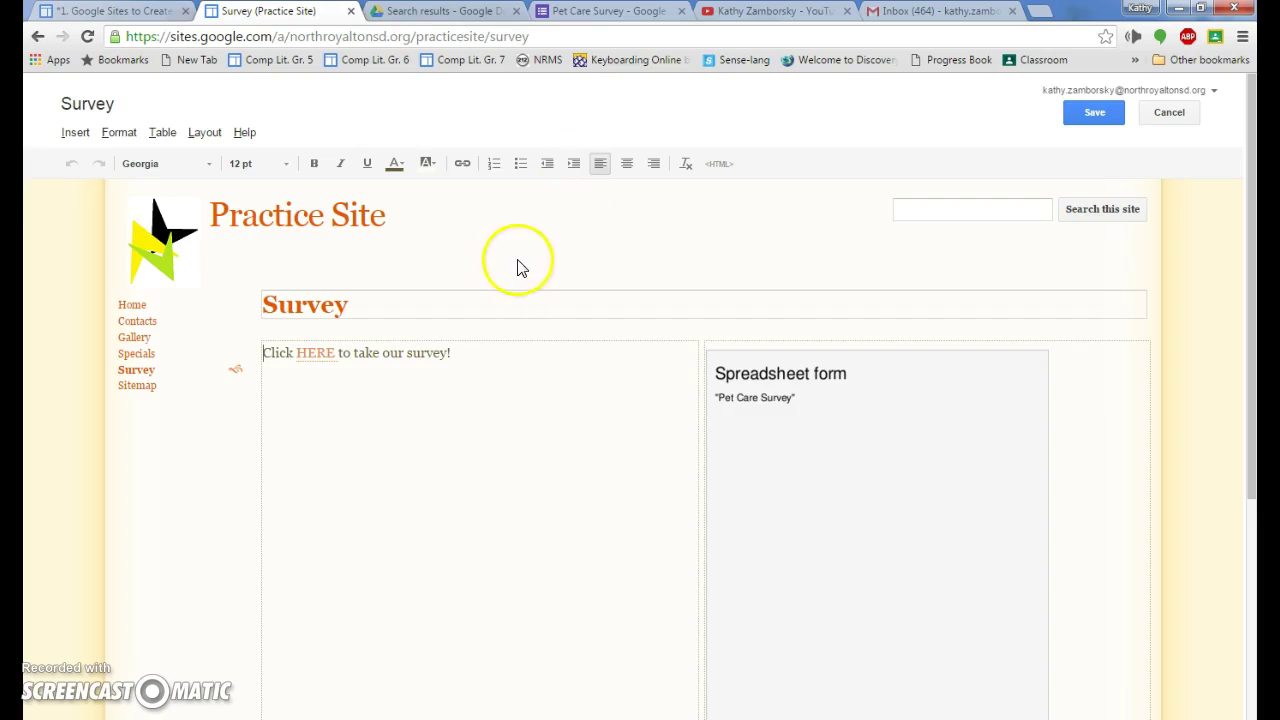
{"action": "left_click", "coordinate": [1098, 115]}
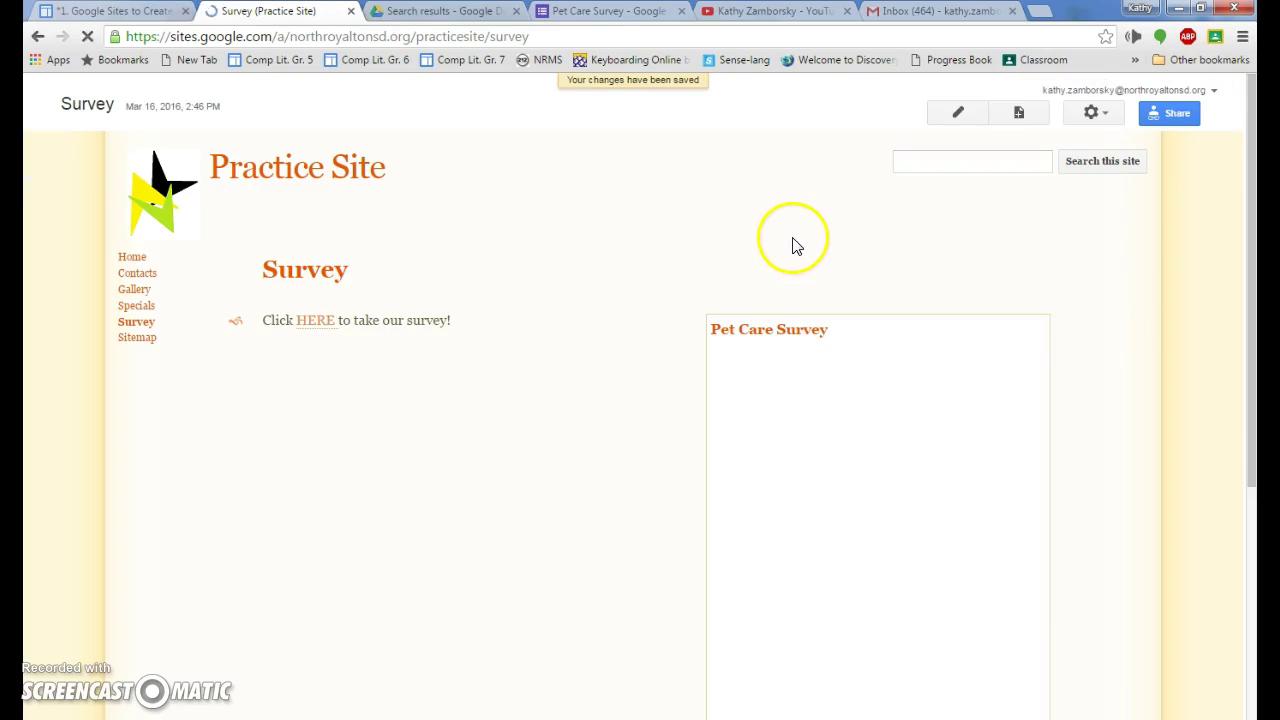
Create a new page named 'Referrals!', correcting the name's spelling from the suggestions.
{"action": "left_click", "coordinate": [1019, 113]}
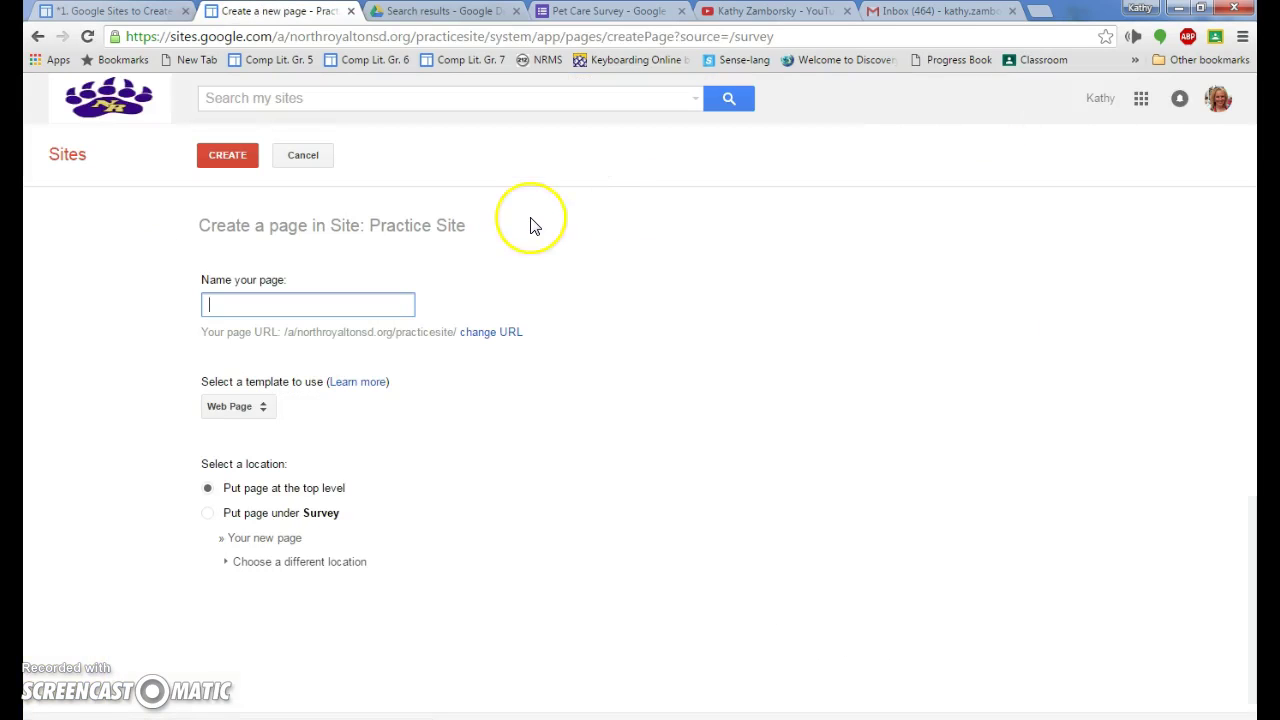
{"action": "type", "text": "Refferals!"}
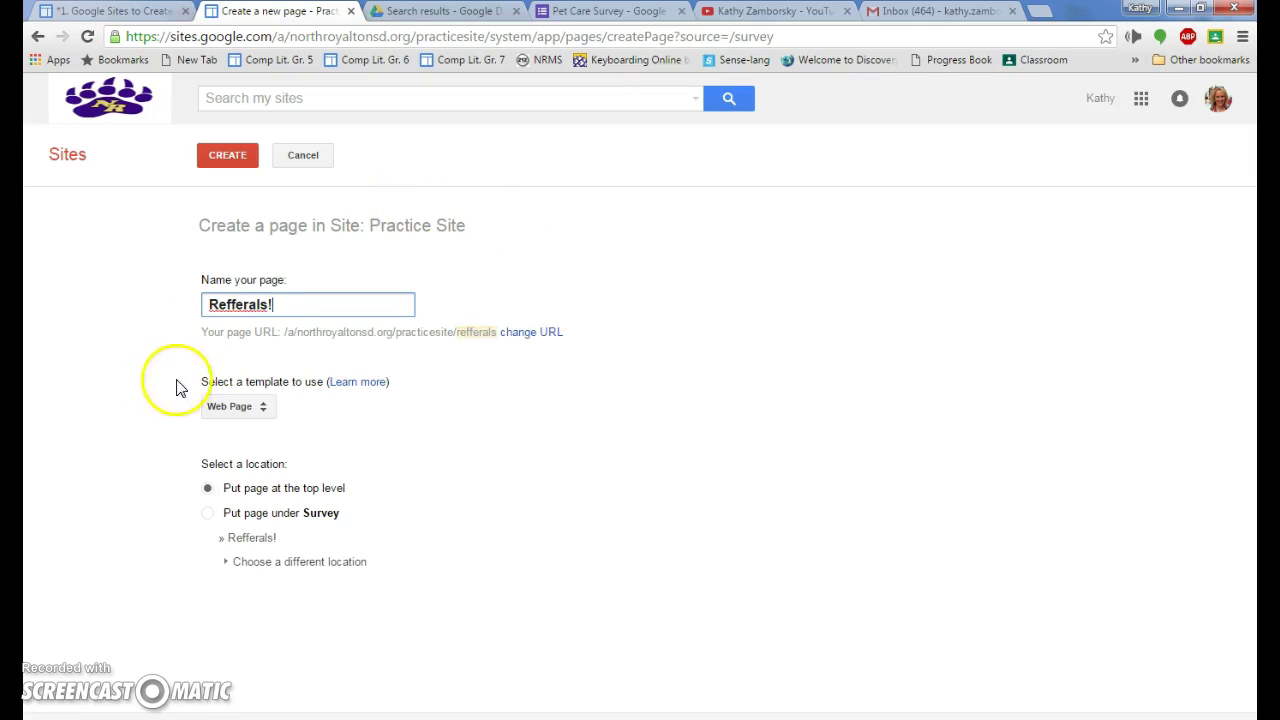
{"action": "right_click", "coordinate": [228, 306]}
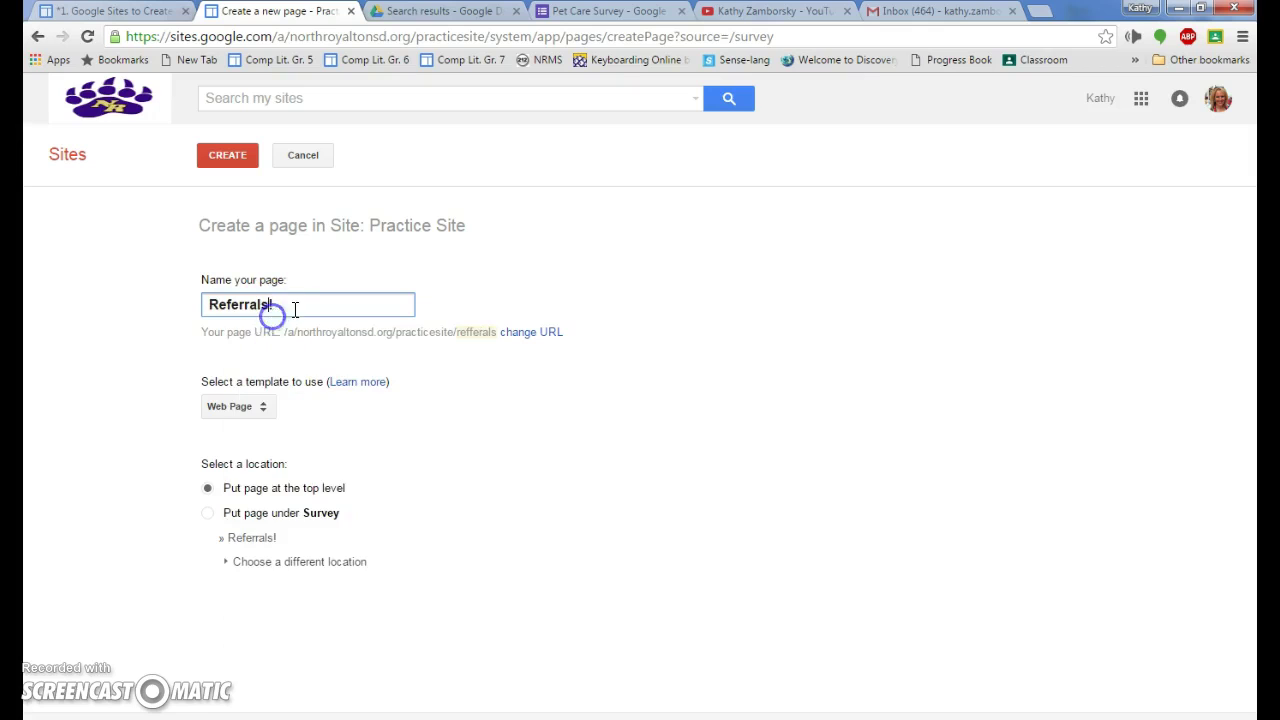
{"action": "left_click", "coordinate": [236, 157]}
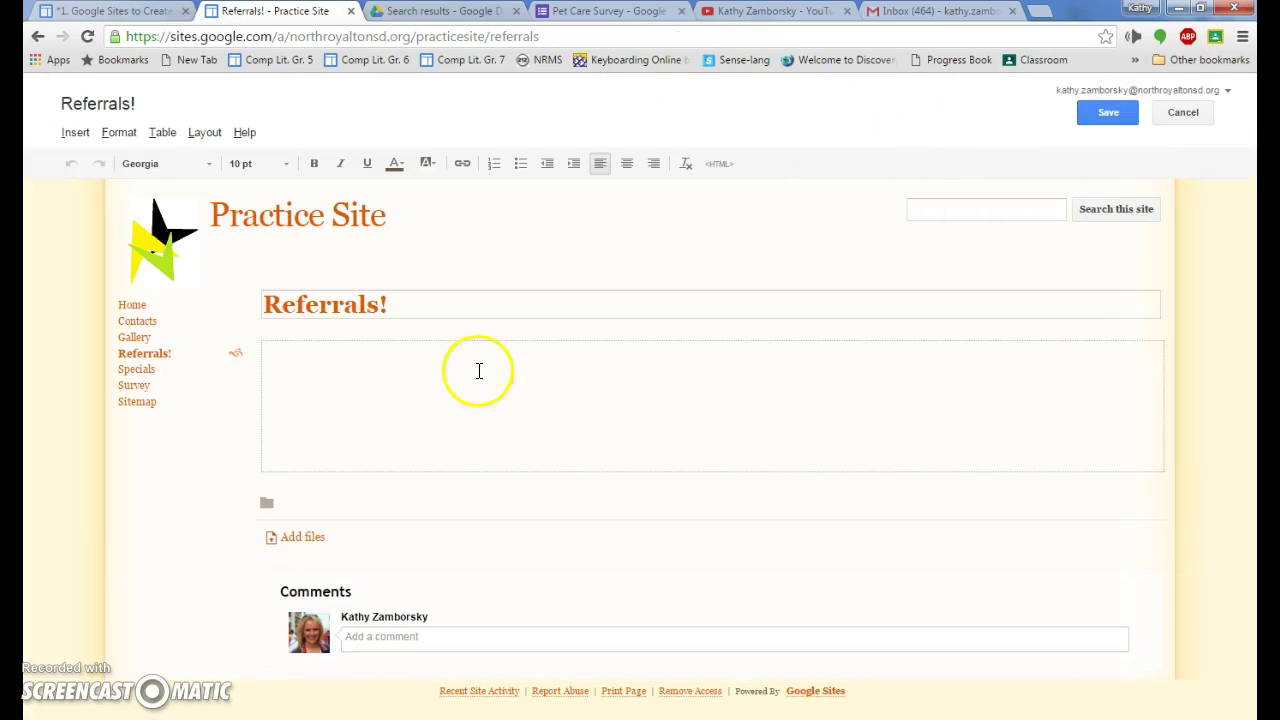
Type 'Need some Pet Care? Check out my friend's business: ATK Dog Sitting' and select ATK Dog Sitting.
{"action": "left_click", "coordinate": [479, 371]}
{"action": "type", "text": "Need some Pe"}
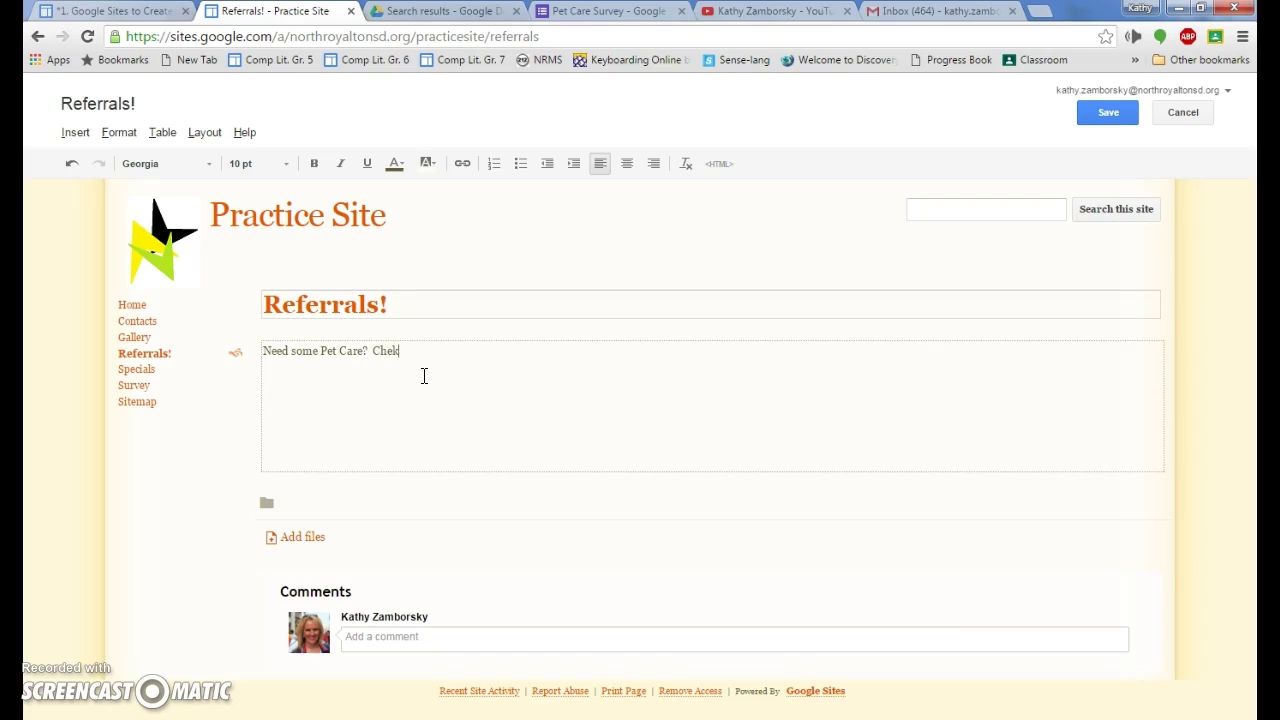
{"action": "type", "text": "t Care?  Check out "}
{"action": "type", "text": "S"}
{"action": "key", "text": "BackSpace"}
{"action": "type", "text": "my friend's business:"}
{"action": "left_click", "coordinate": [424, 375]}
{"action": "left_click", "coordinate": [478, 371]}
{"action": "left_click", "coordinate": [563, 351]}
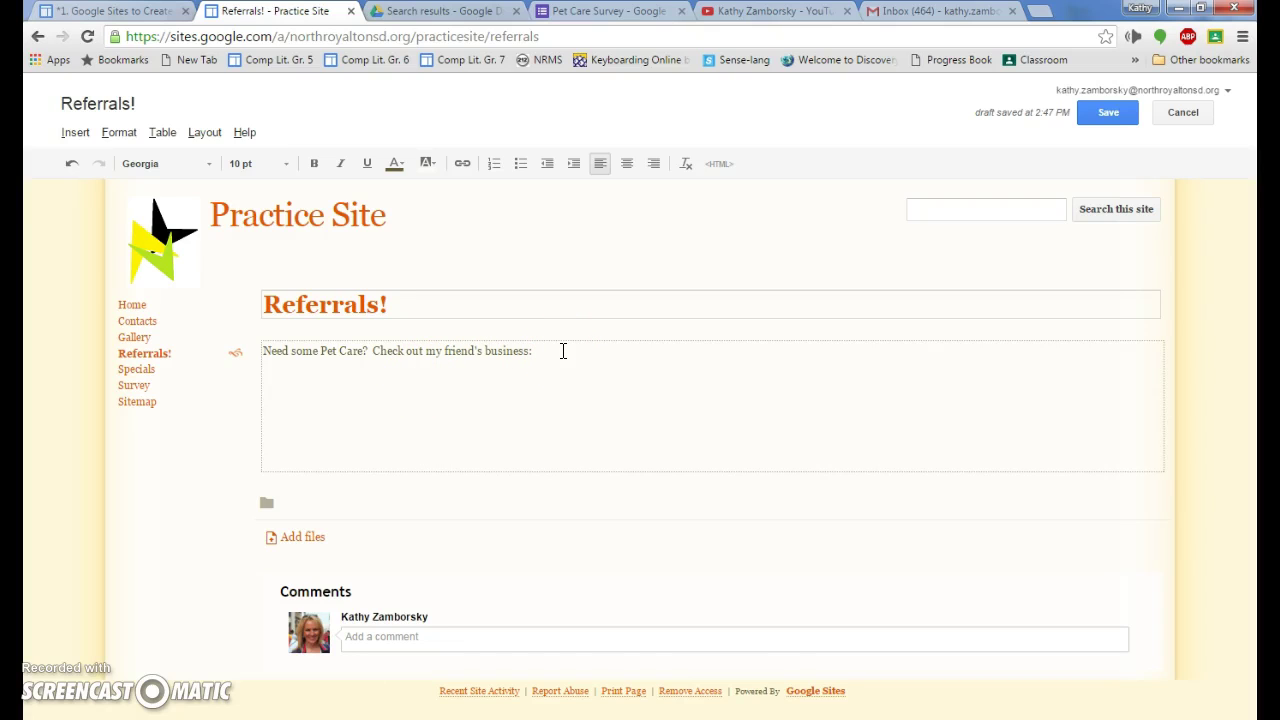
{"action": "type", "text": "ATK"}
{"action": "type", "text": "Dog Sitting"}
{"action": "left_click_drag", "start_coordinate": [620, 351], "coordinate": [541, 351]}
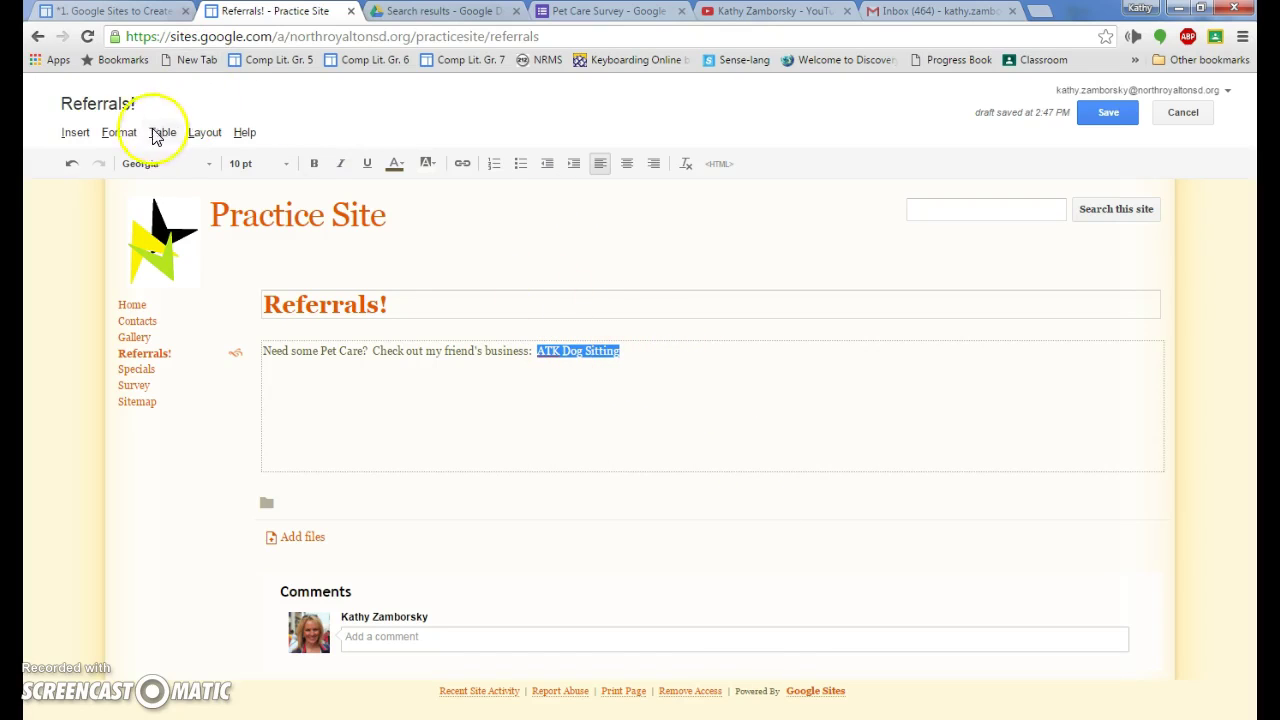
Link ATK Dog Sitting to tinyurl.com/tjdogsitting in a new window, then start a new line.
{"action": "left_click", "coordinate": [72, 133]}
{"action": "left_click", "coordinate": [104, 215]}
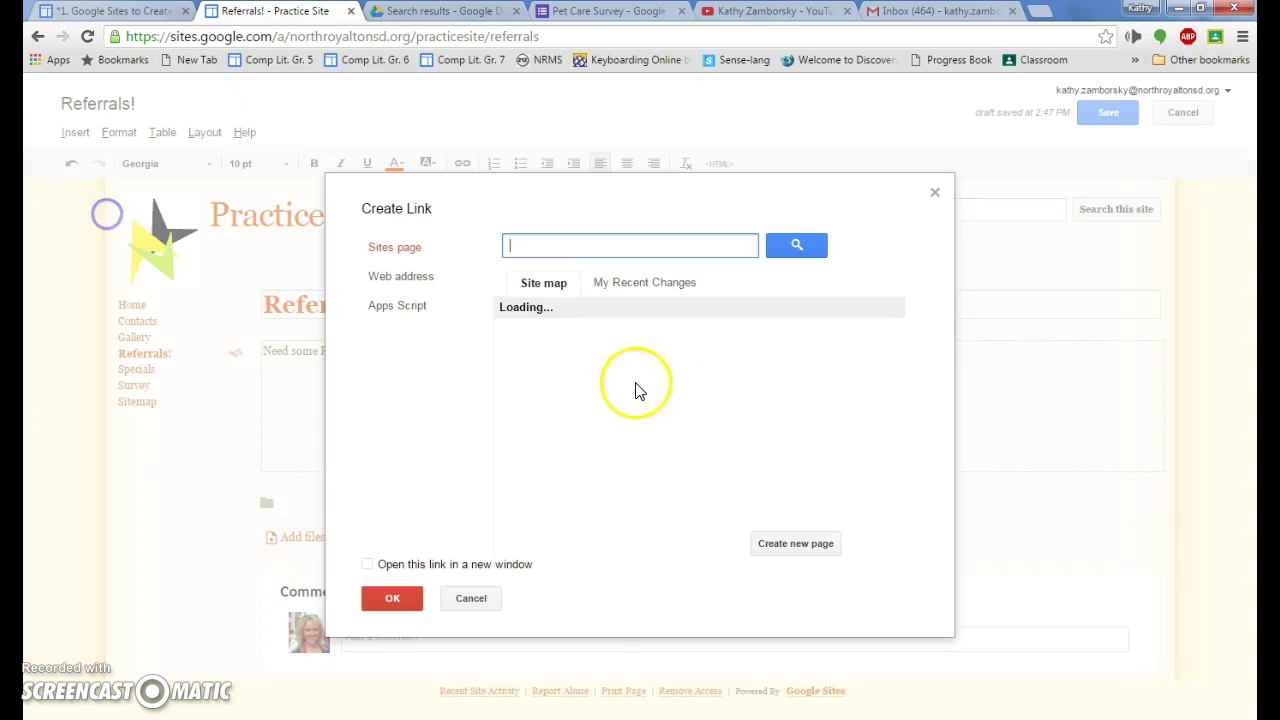
{"action": "left_click", "coordinate": [410, 276]}
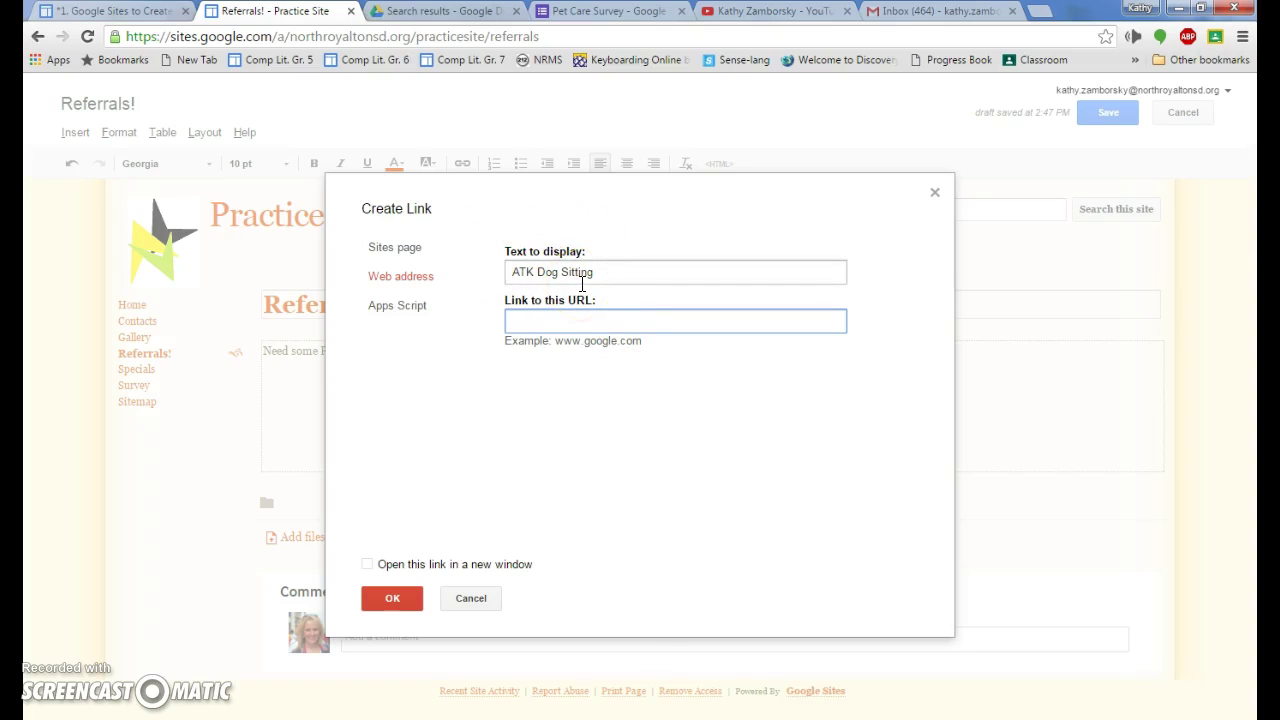
{"action": "type", "text": "tinyurl.com/tjdogsitting"}
{"action": "left_click", "coordinate": [368, 566]}
{"action": "left_click", "coordinate": [378, 598]}
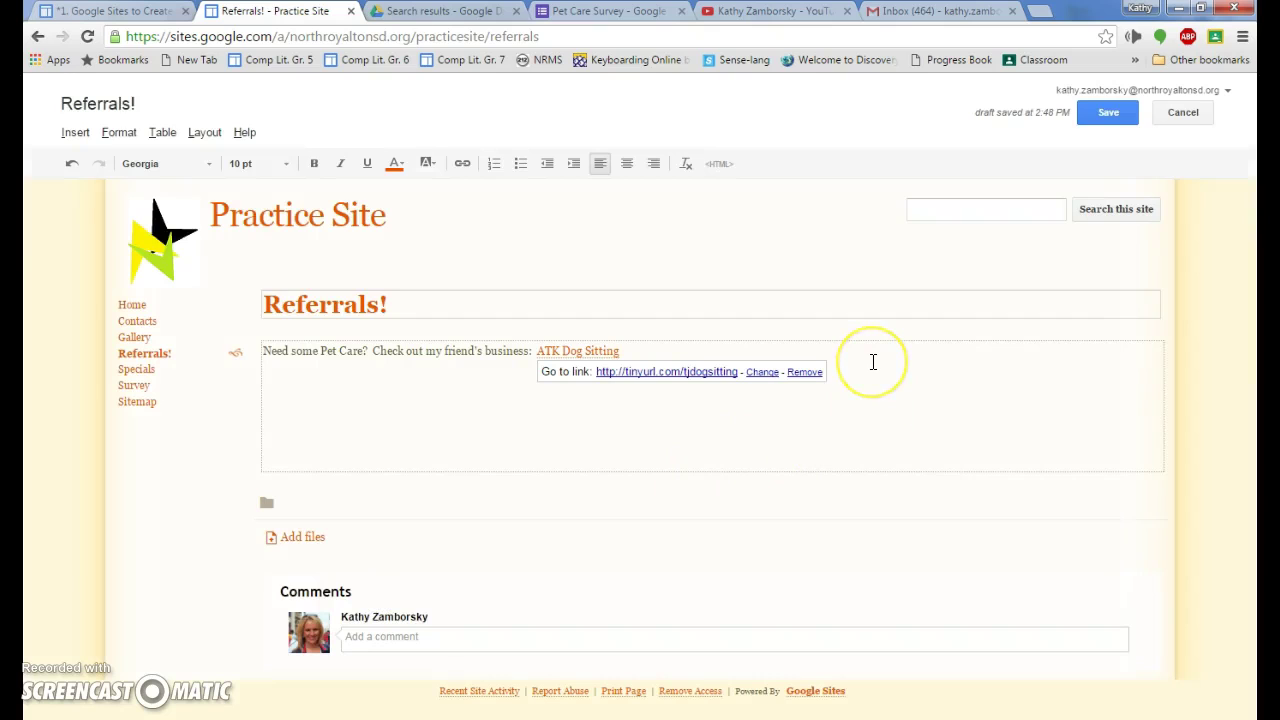
{"action": "key", "text": "Return"}
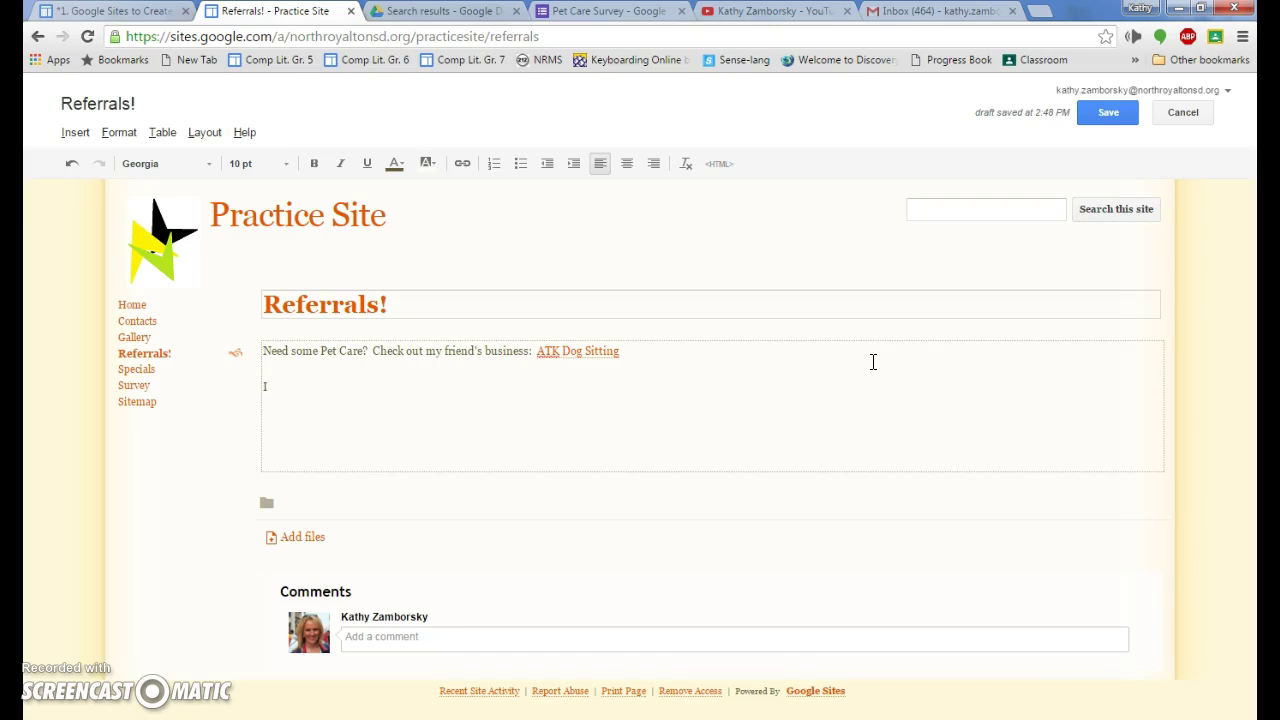
Write 'Great babysitting done at Weiss Babysitting' on the new line and select 'Weiss Babysitting'.
{"action": "type", "text": "Great babysitting done at Weiss Ba"}
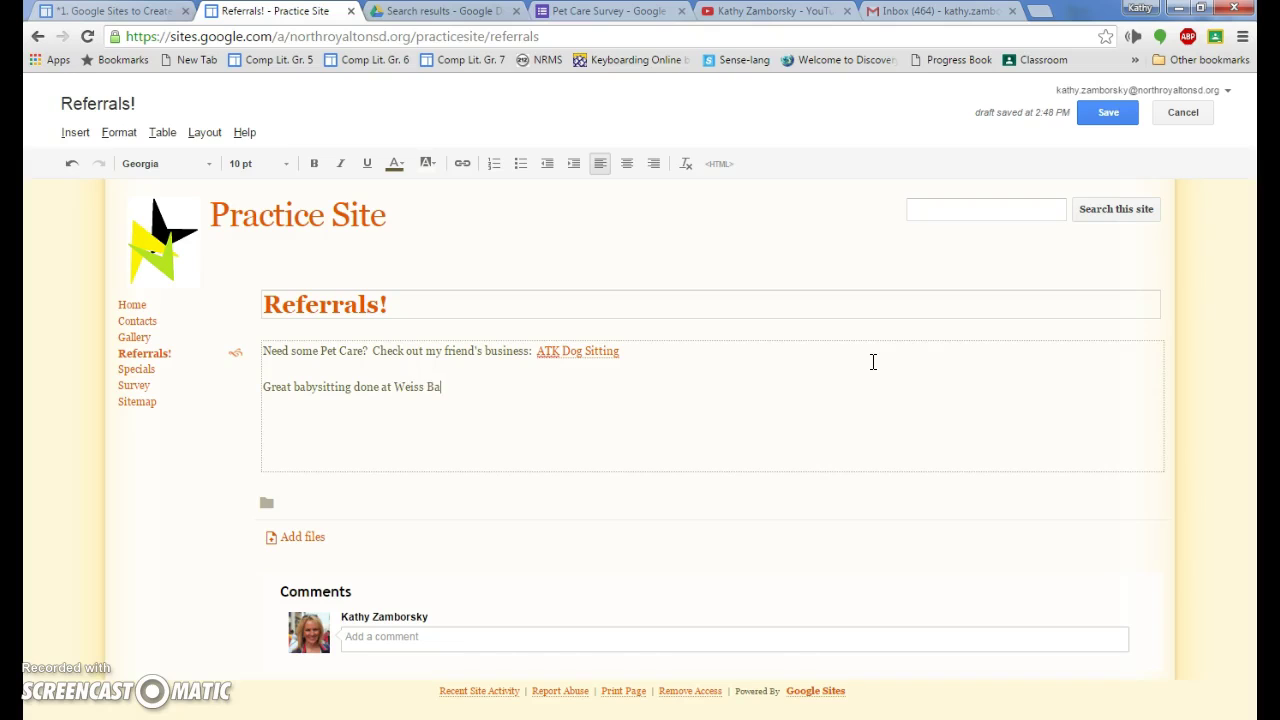
{"action": "type", "text": "bysitting!"}
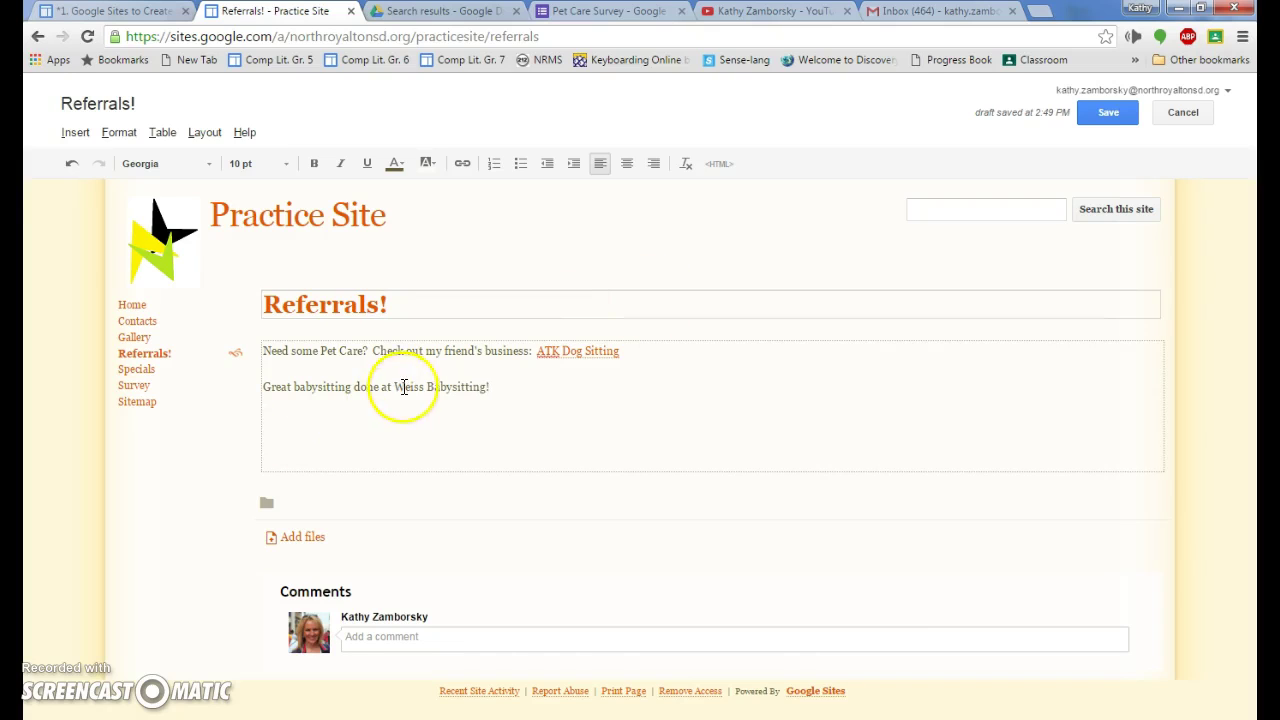
{"action": "left_click_drag", "start_coordinate": [395, 388], "coordinate": [481, 391]}
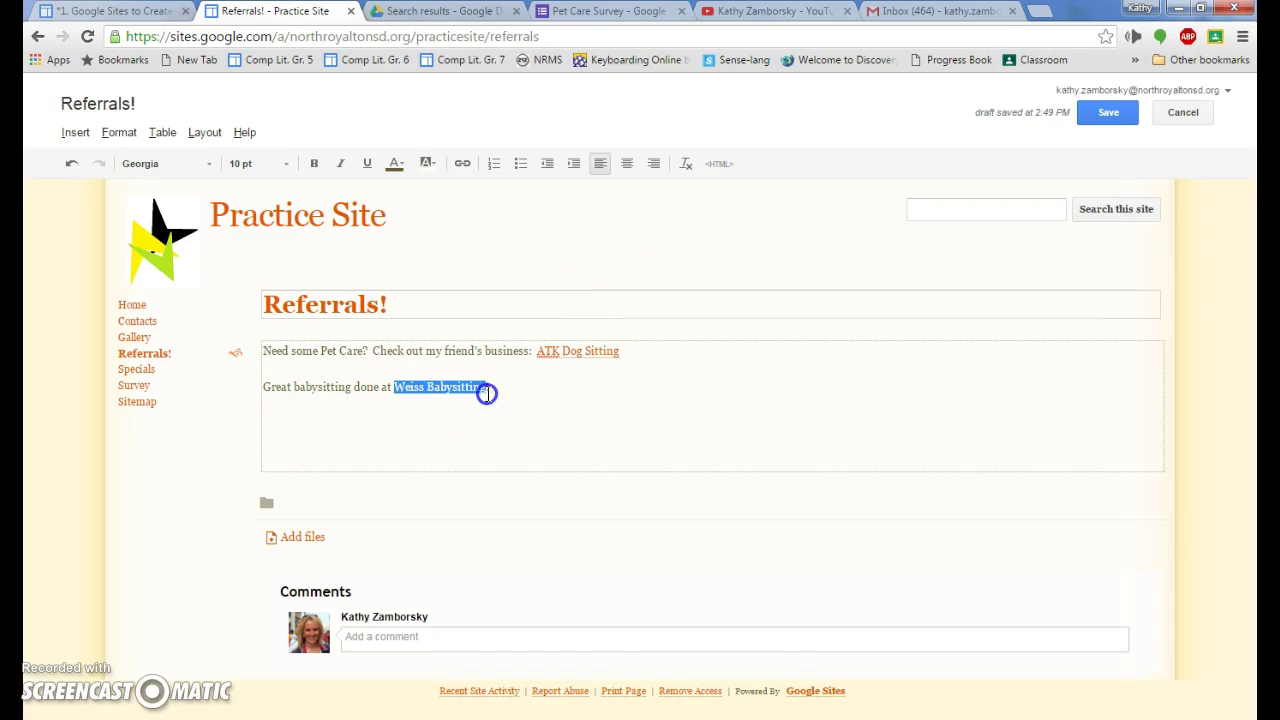
{"action": "left_click", "coordinate": [72, 133]}
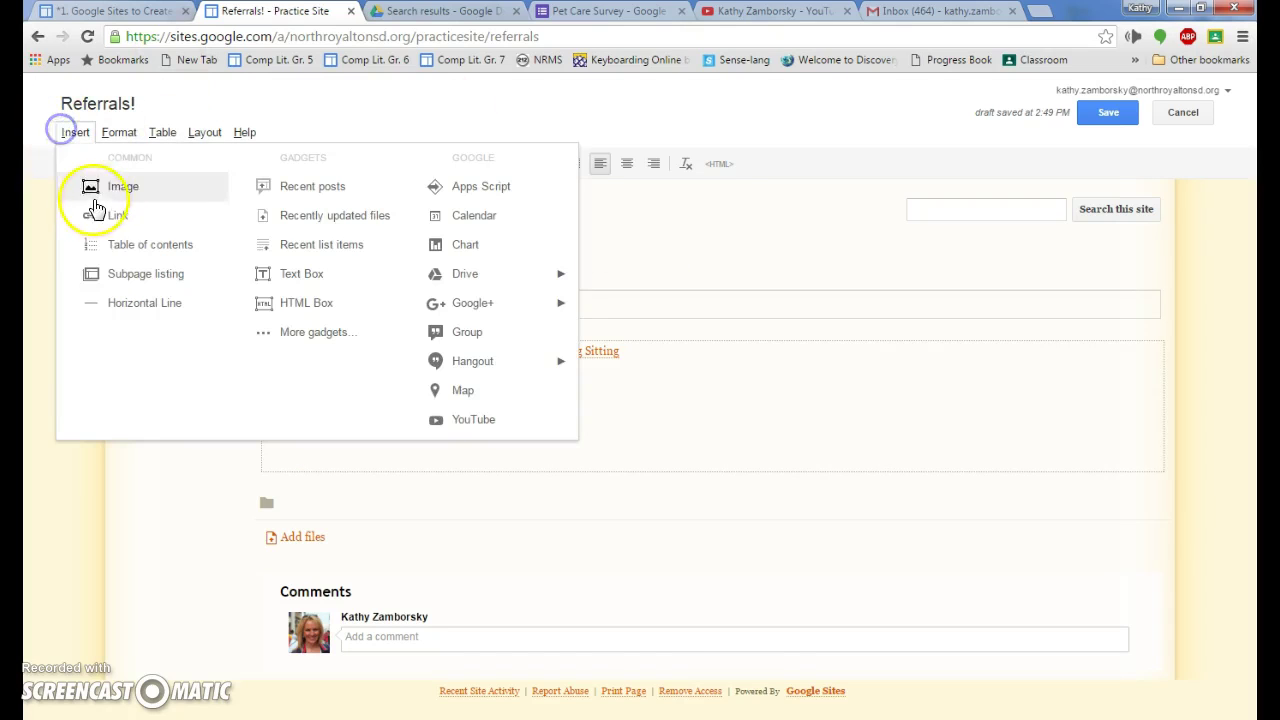
{"action": "left_click", "coordinate": [108, 211]}
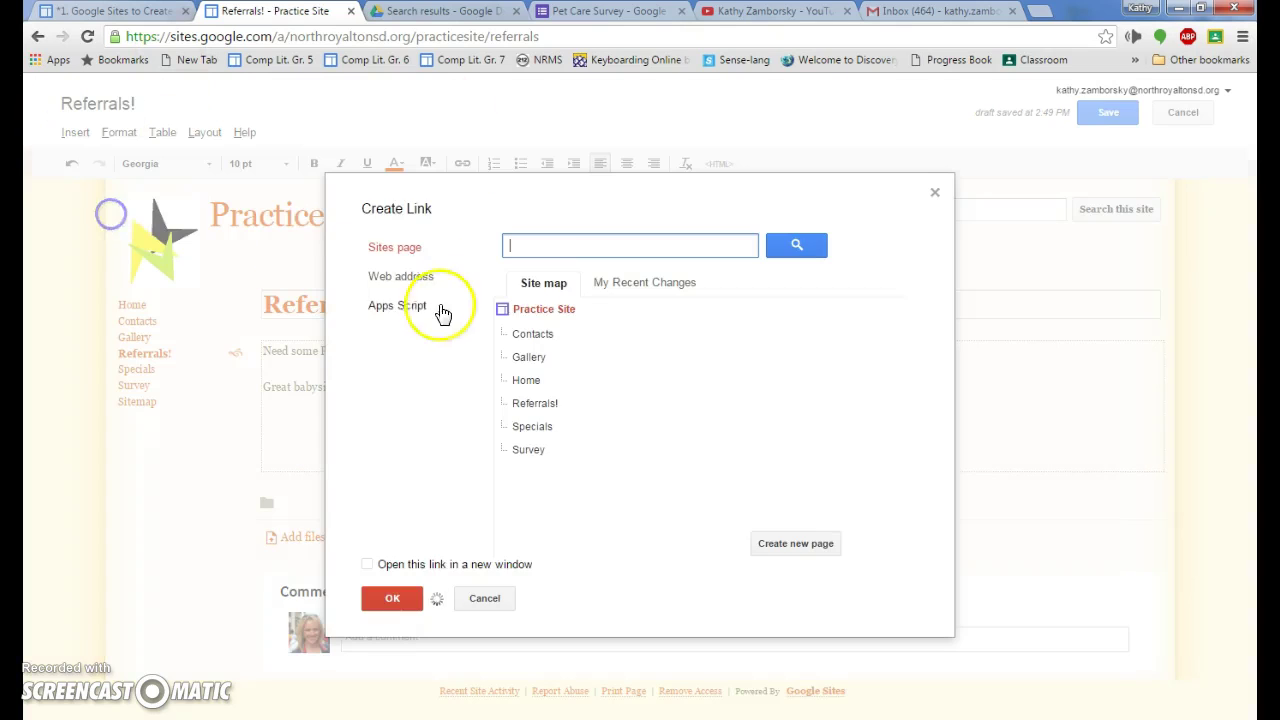
{"action": "left_click", "coordinate": [367, 564]}
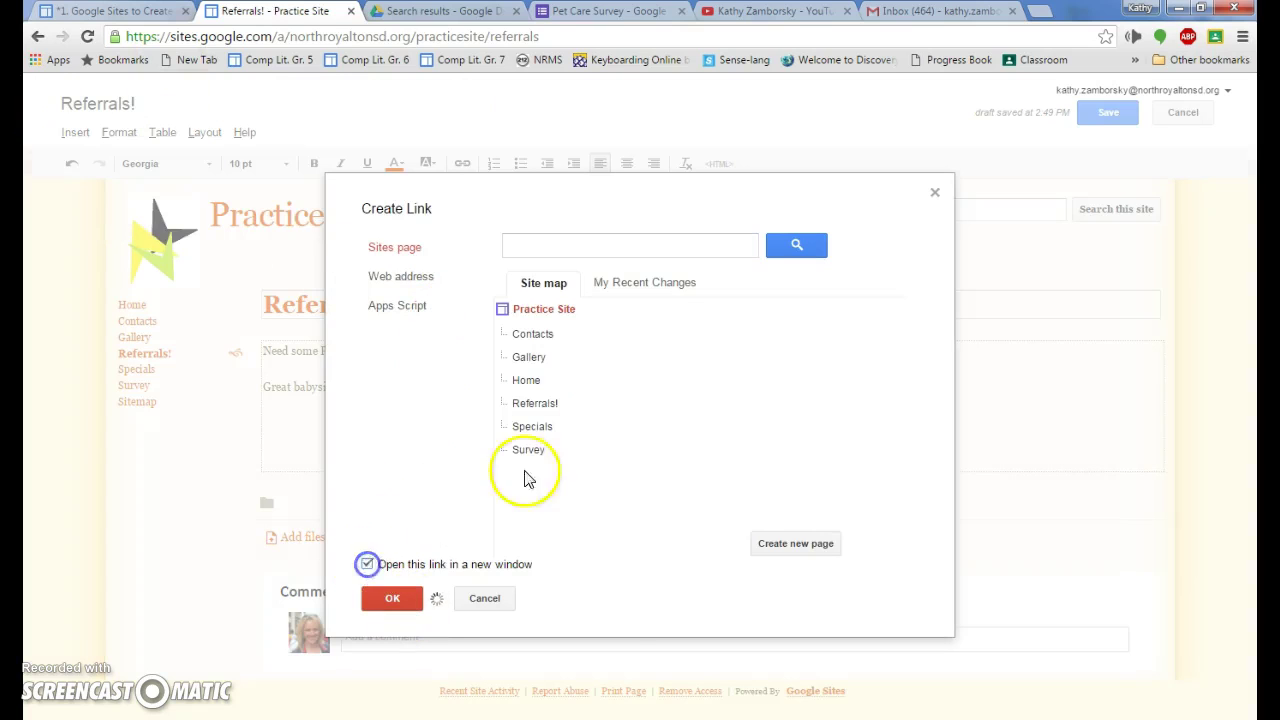
{"action": "left_click", "coordinate": [392, 278]}
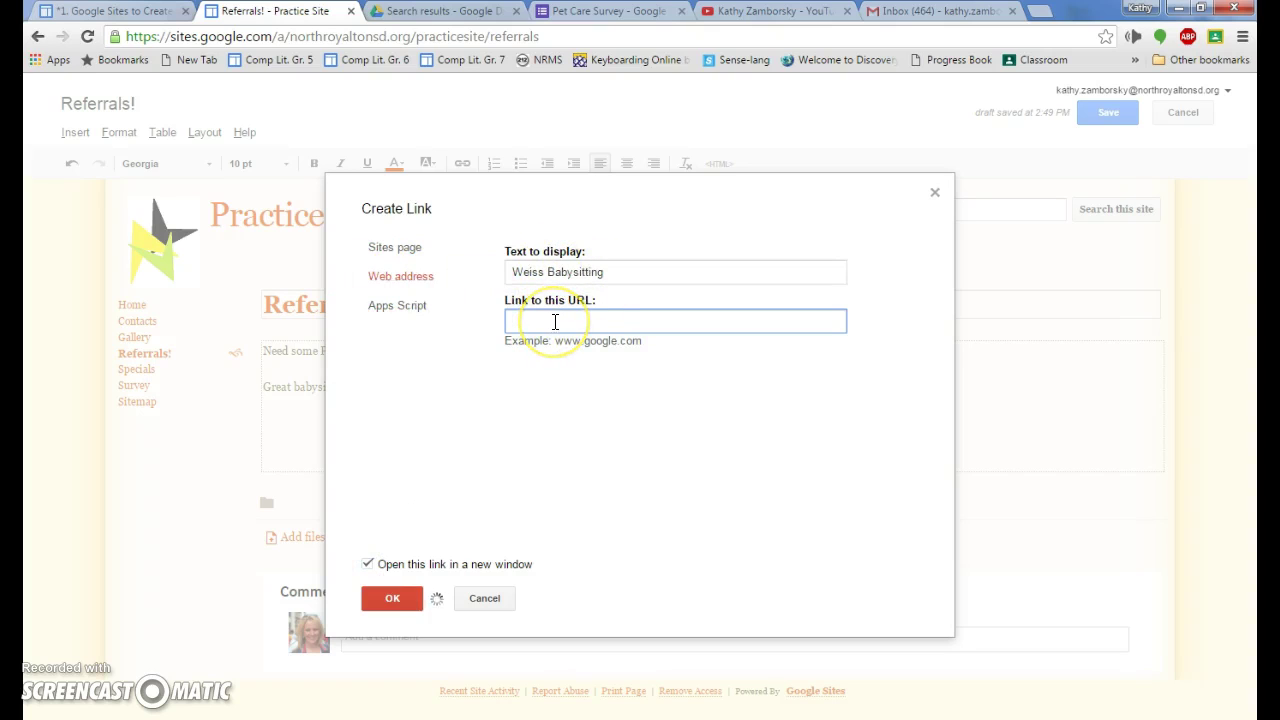
{"action": "type", "text": "tinyurl.com/mweiss-babb"}
{"action": "key", "text": "BackSpace"}
{"action": "type", "text": "ysitting"}
{"action": "left_click", "coordinate": [392, 598]}
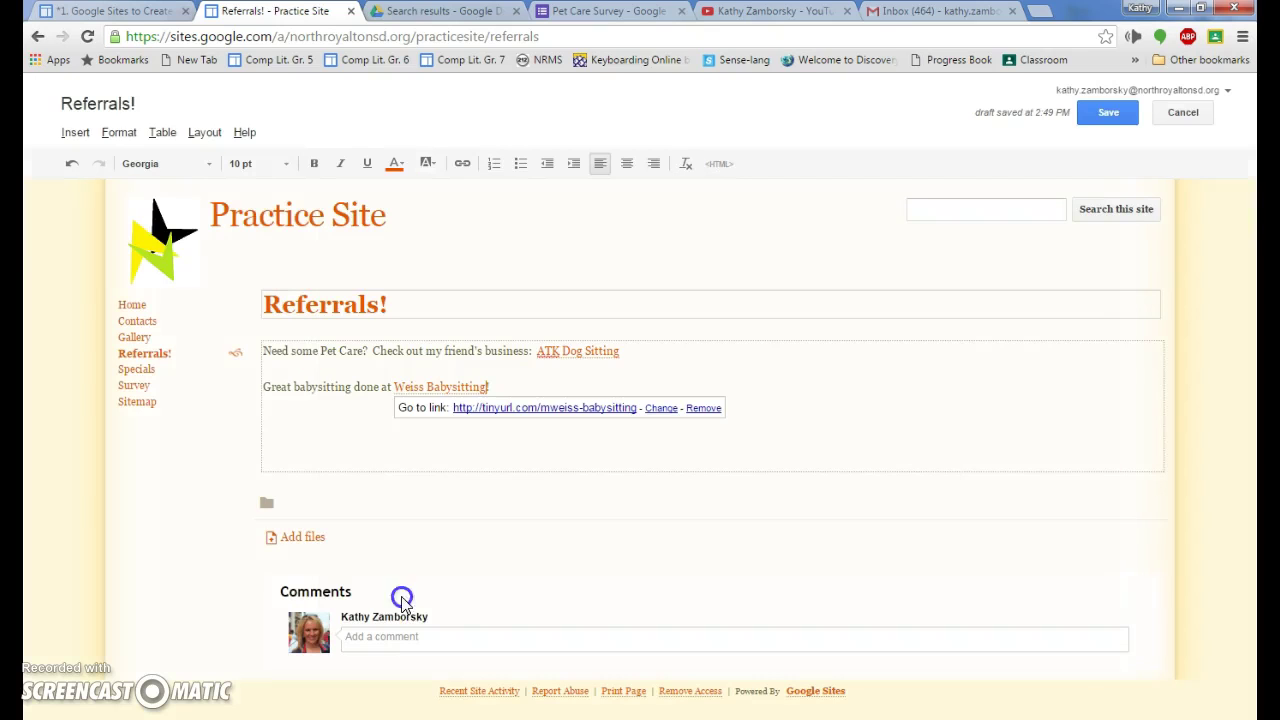
Save the Referrals! page with its two referral links.
{"action": "left_click", "coordinate": [1112, 115]}
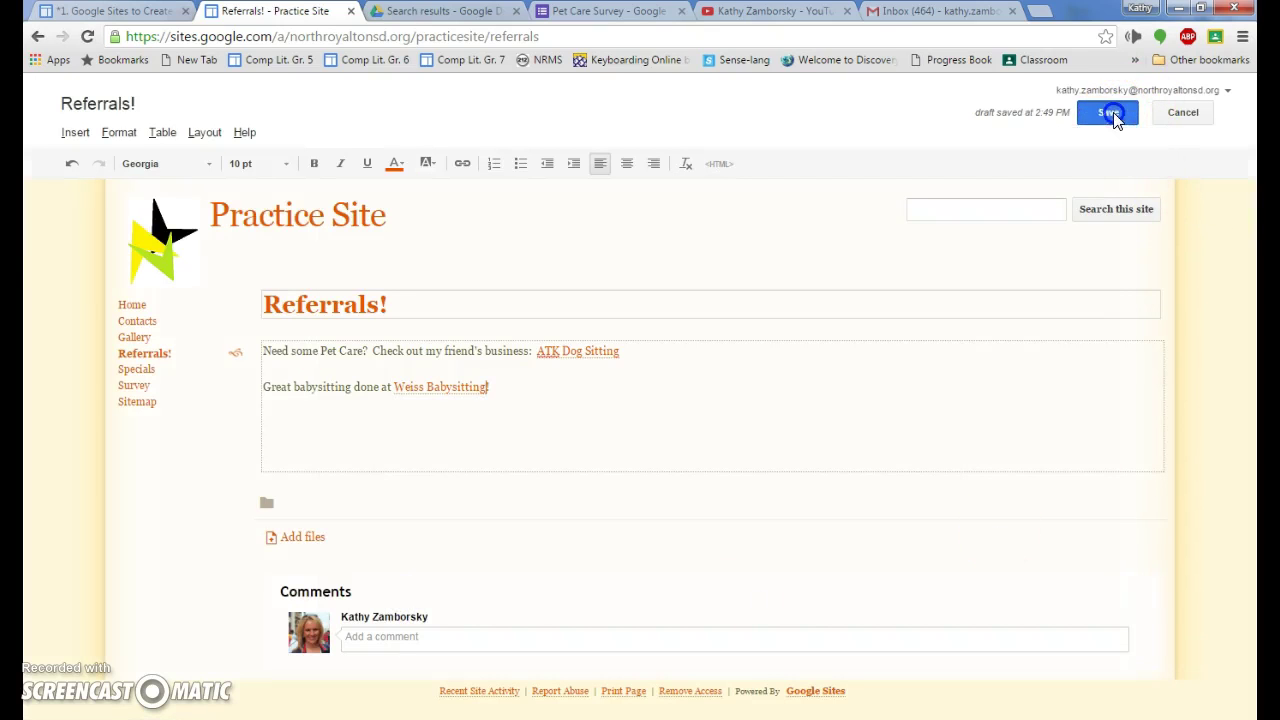